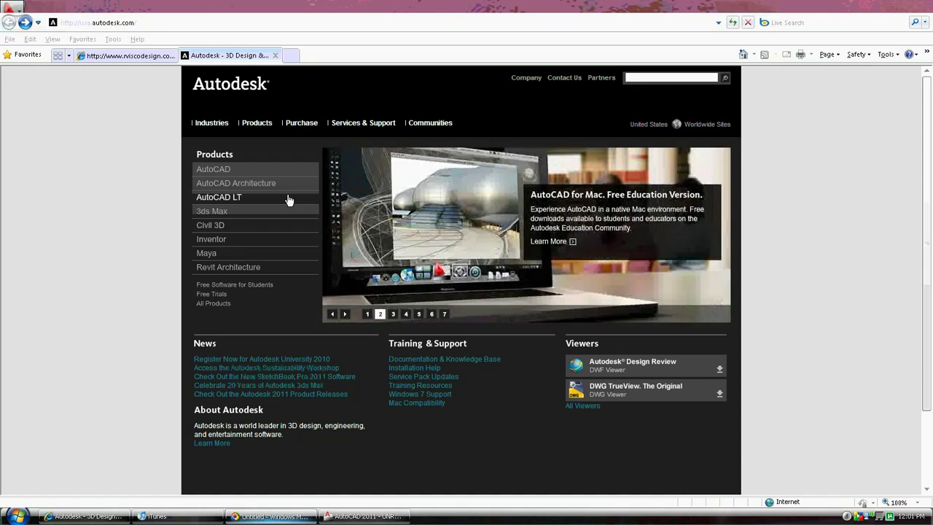
# - Browse the Autodesk website's product and trial pages and open the AutoCAD free trial
pyautogui.moveTo(256, 123)
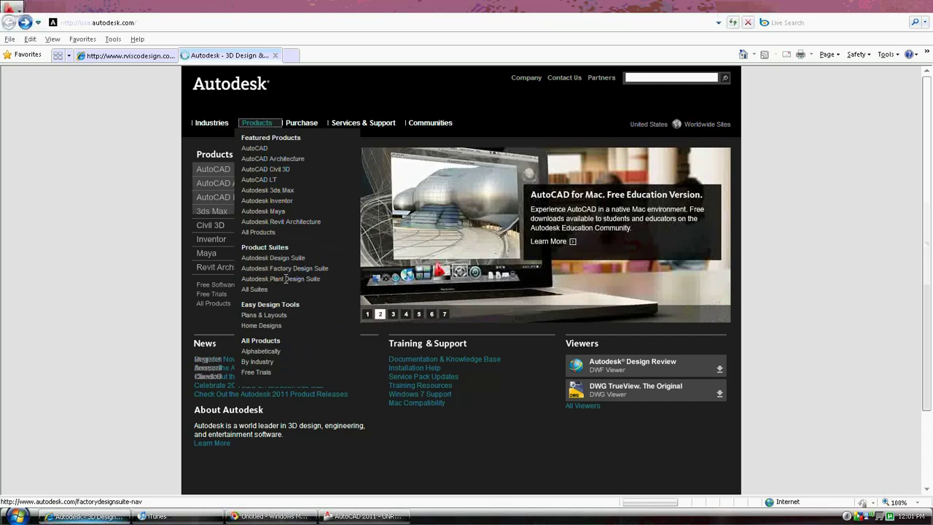
pyautogui.click(263, 373)
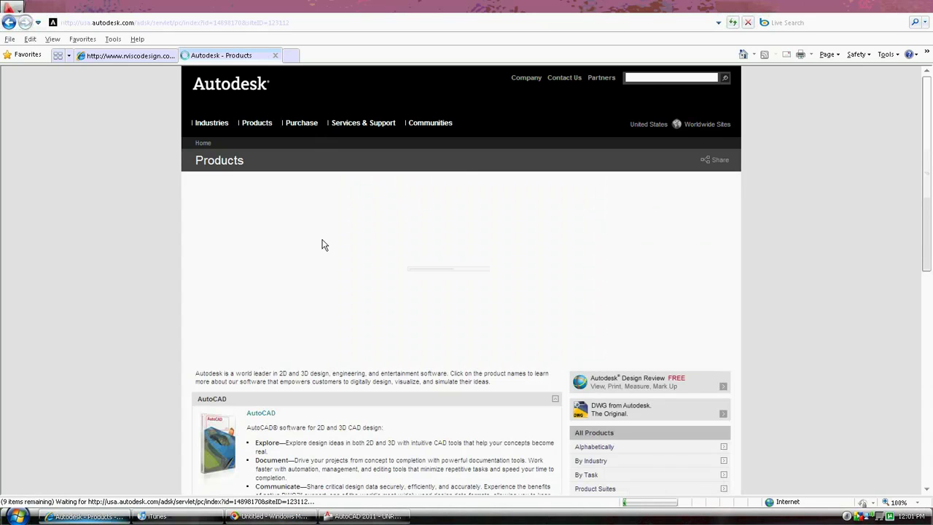
pyautogui.click(259, 124)
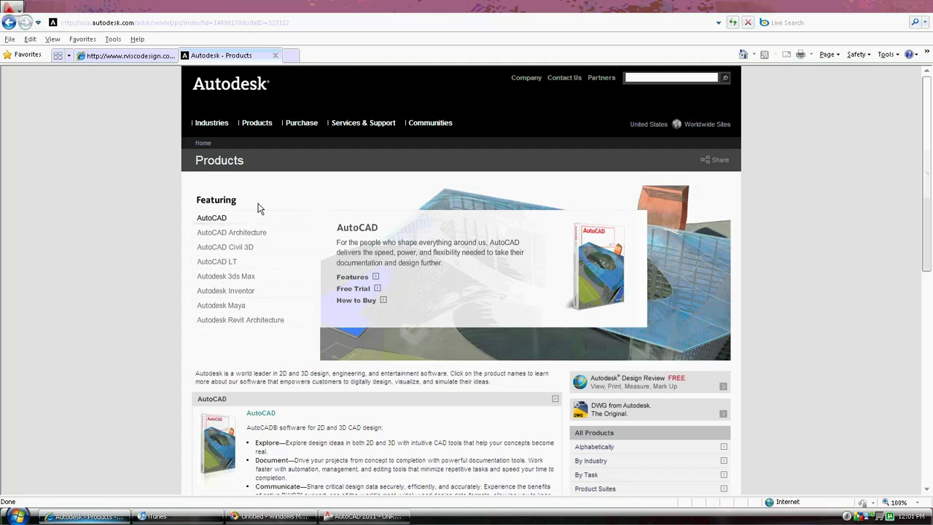
pyautogui.click(366, 290)
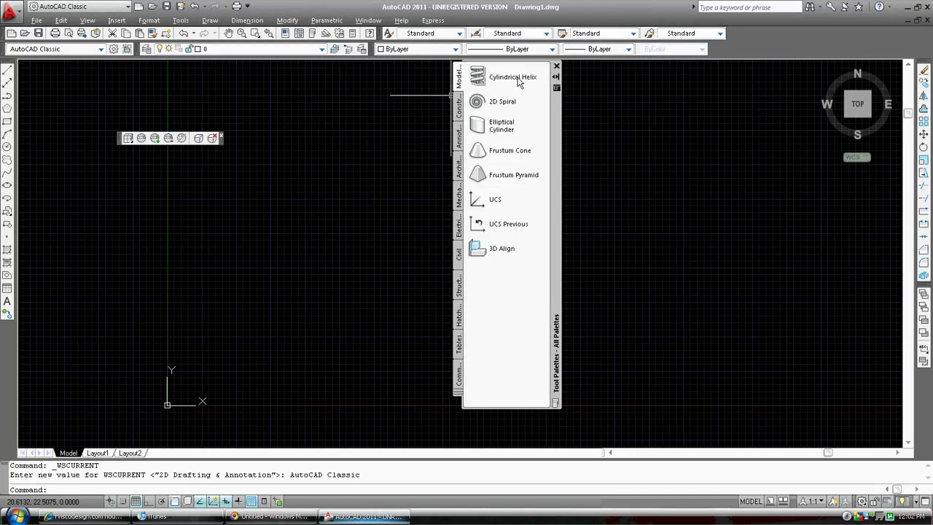
# - Close the tool palettes and turn off scroll bars in the drawing window in the display options
pyautogui.click(556, 67)
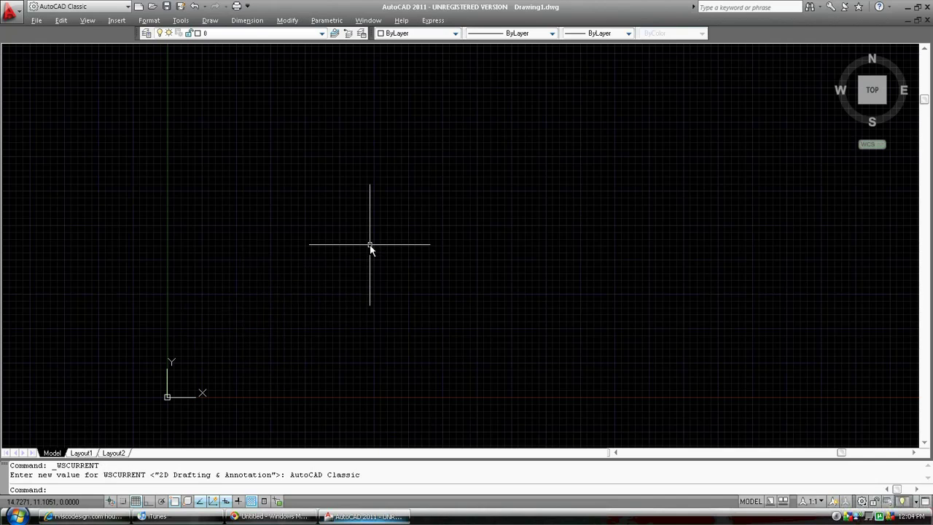
pyautogui.write('o')
pyautogui.press('Return')
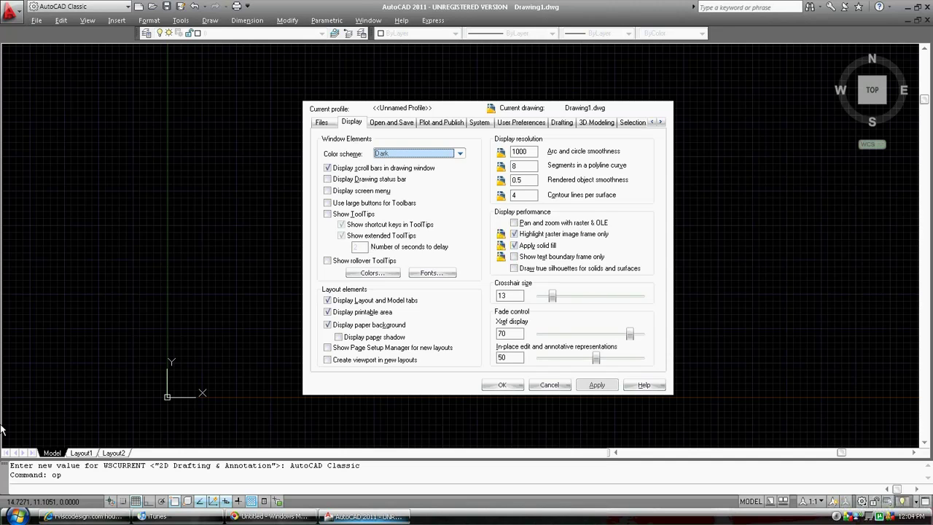
pyautogui.click(327, 168)
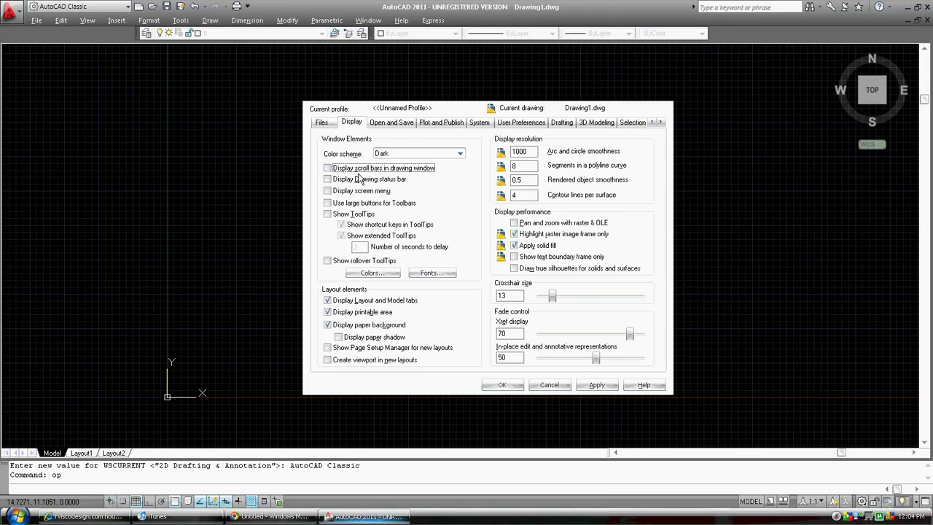
# - Set the crosshairs colour for 2D model space to Red and apply the colour change
pyautogui.click(380, 275)
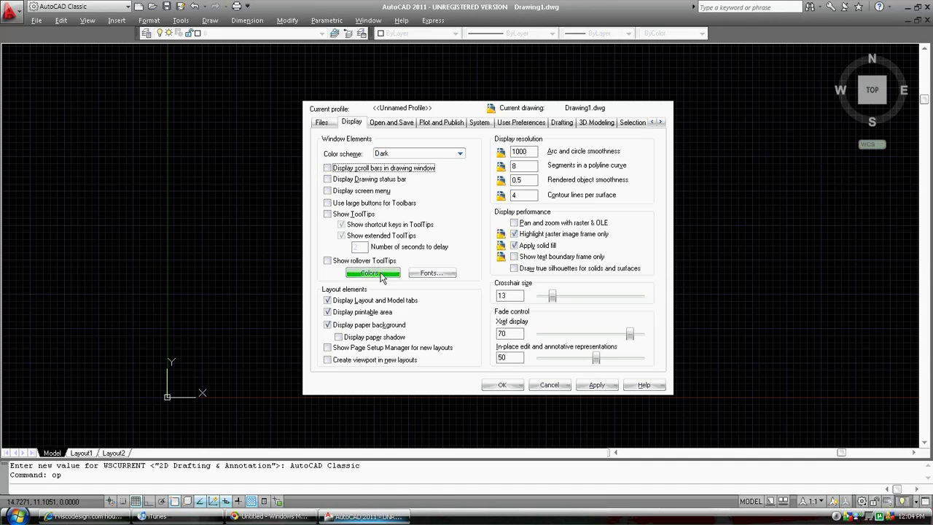
pyautogui.click(379, 275)
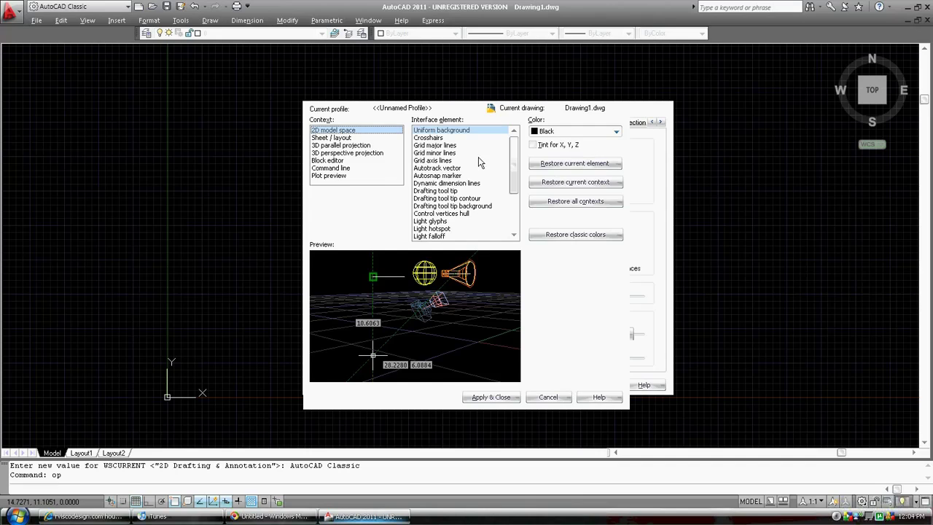
pyautogui.click(429, 138)
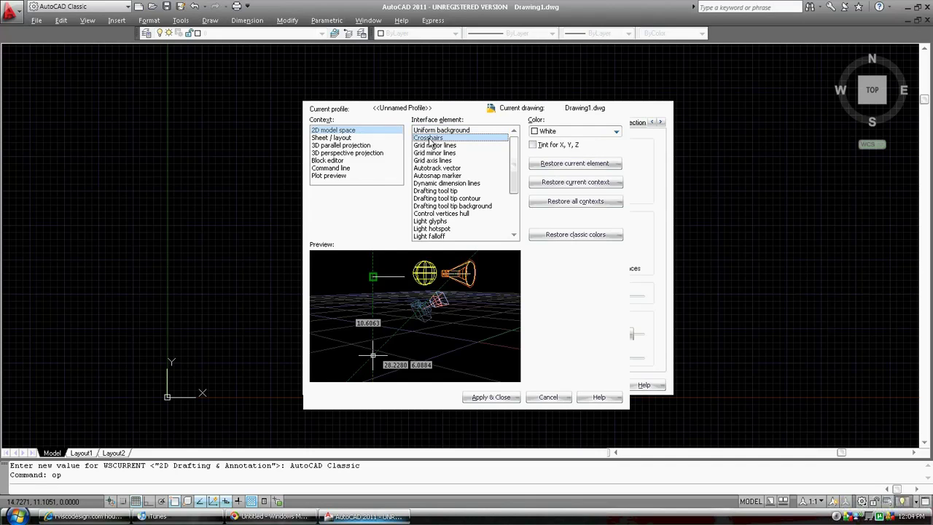
pyautogui.click(616, 131)
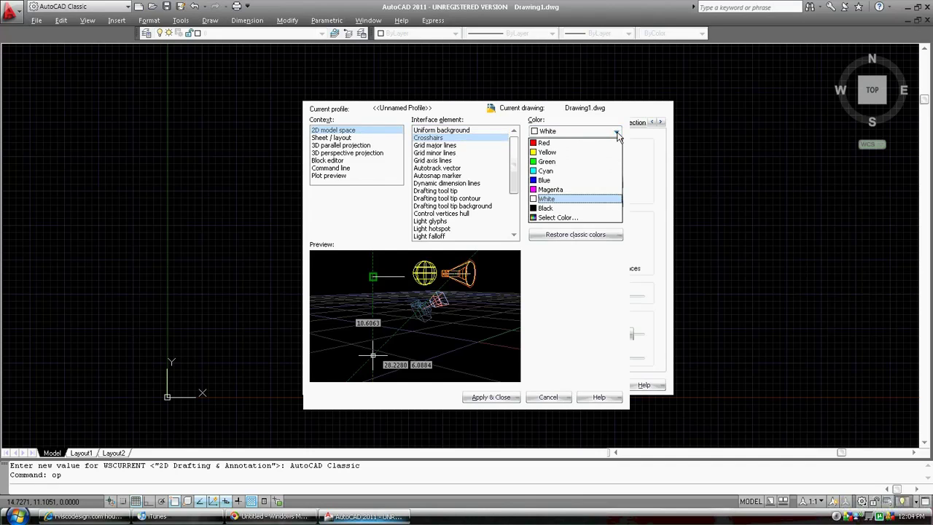
pyautogui.click(548, 143)
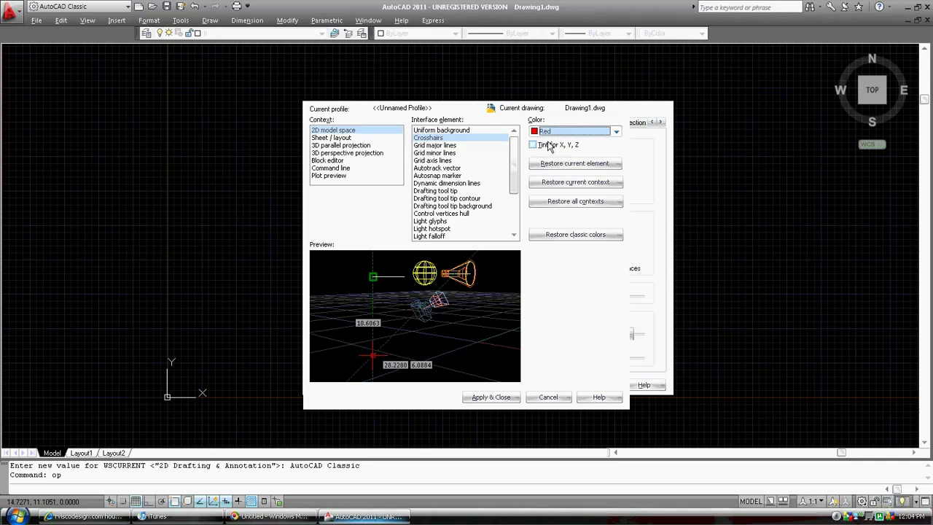
pyautogui.click(502, 396)
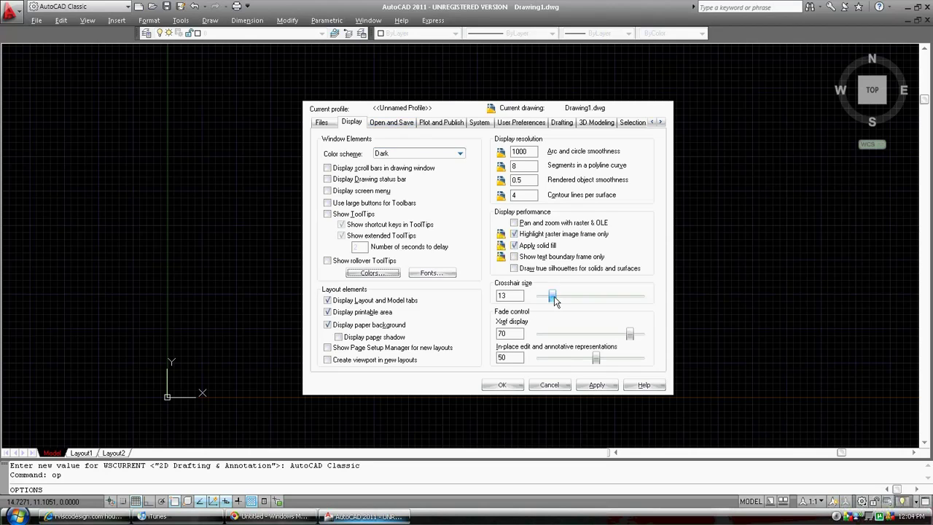
# - Set the crosshair size to 100, review the open and save options, and apply the changes
pyautogui.moveTo(554, 298); pyautogui.dragTo(650, 307)
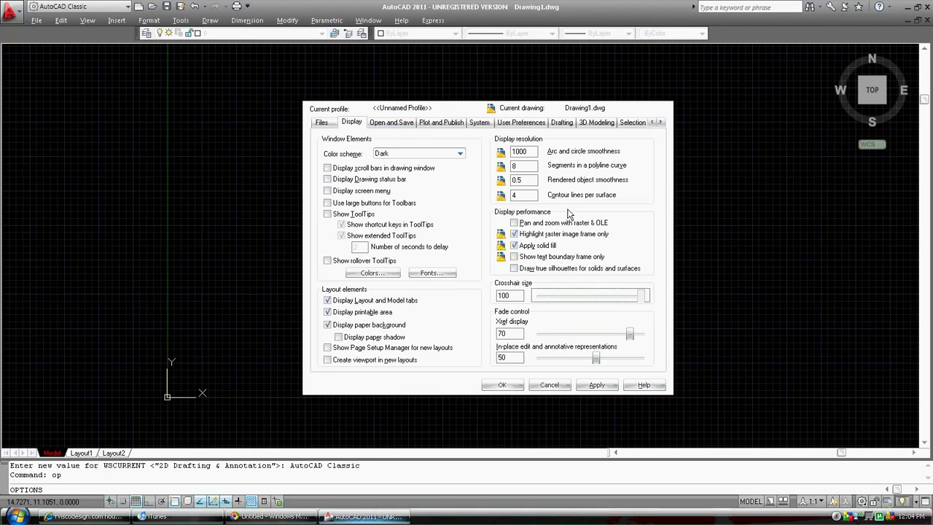
pyautogui.click(393, 123)
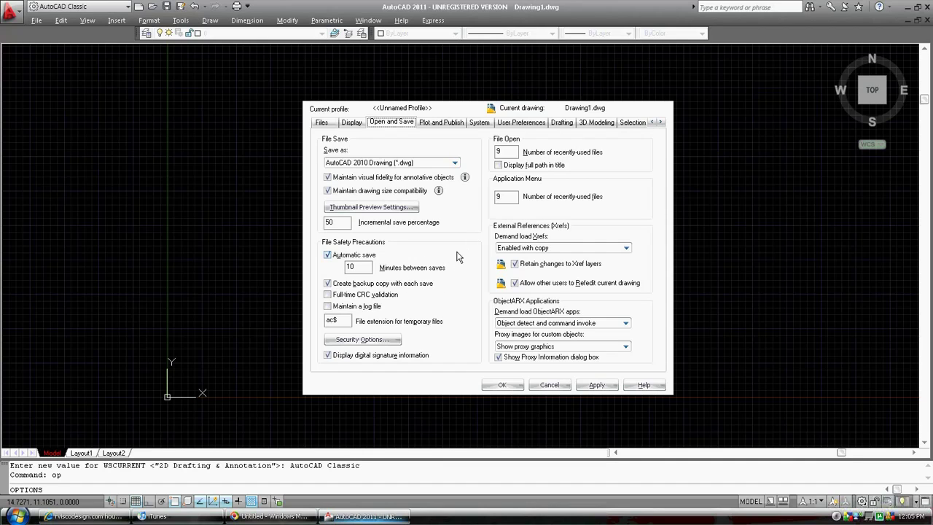
pyautogui.click(596, 386)
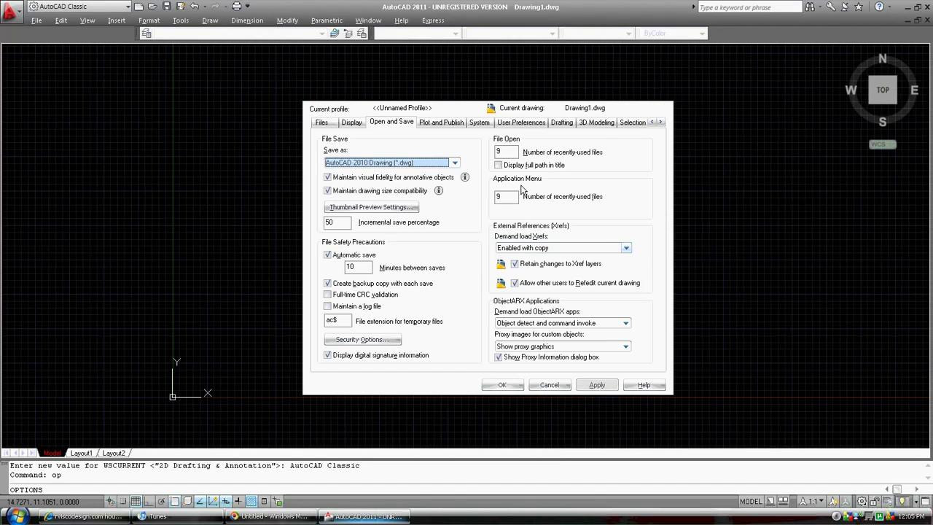
pyautogui.click(502, 386)
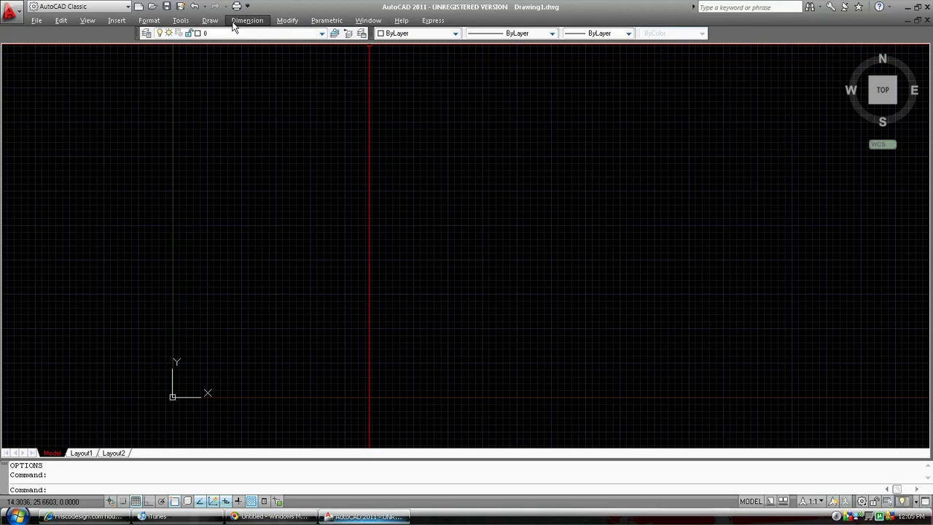
# - Open the program parameters file acad.pgp for editing of the command aliases
pyautogui.click(182, 21)
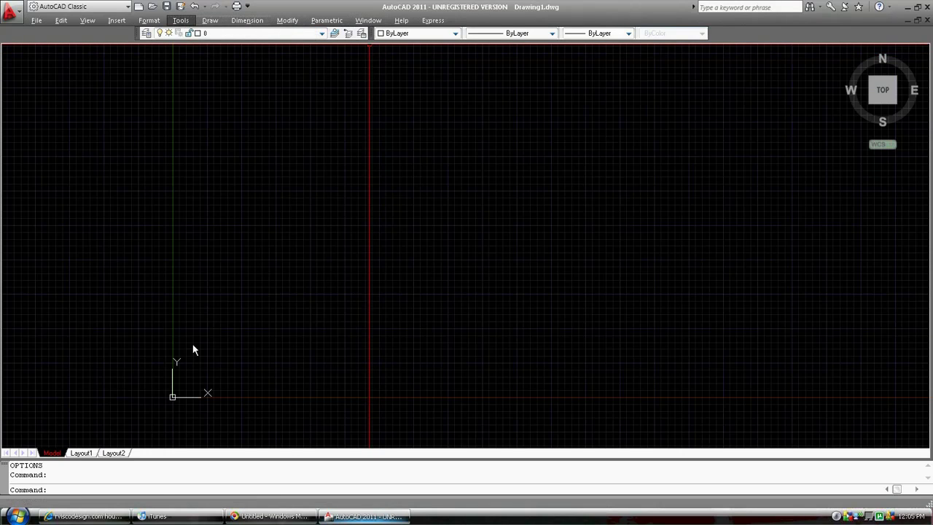
pyautogui.moveTo(204, 407)
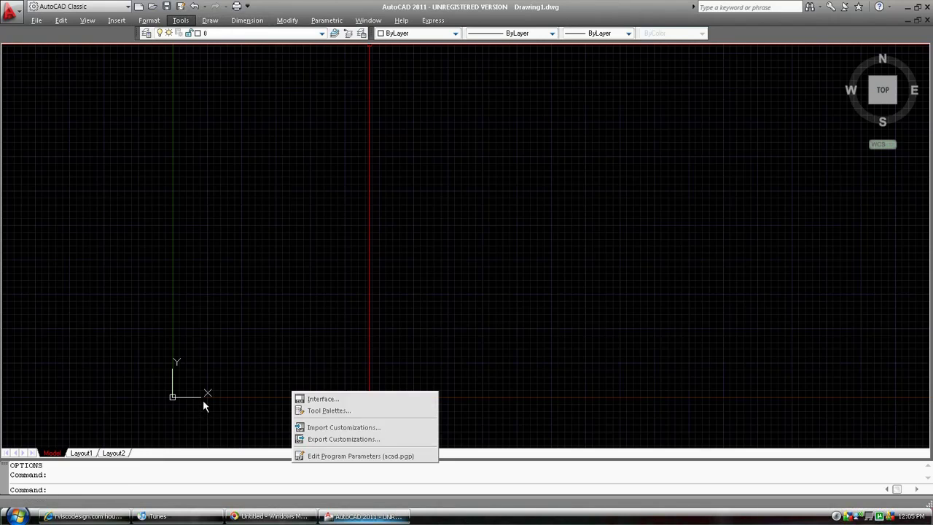
pyautogui.click(344, 456)
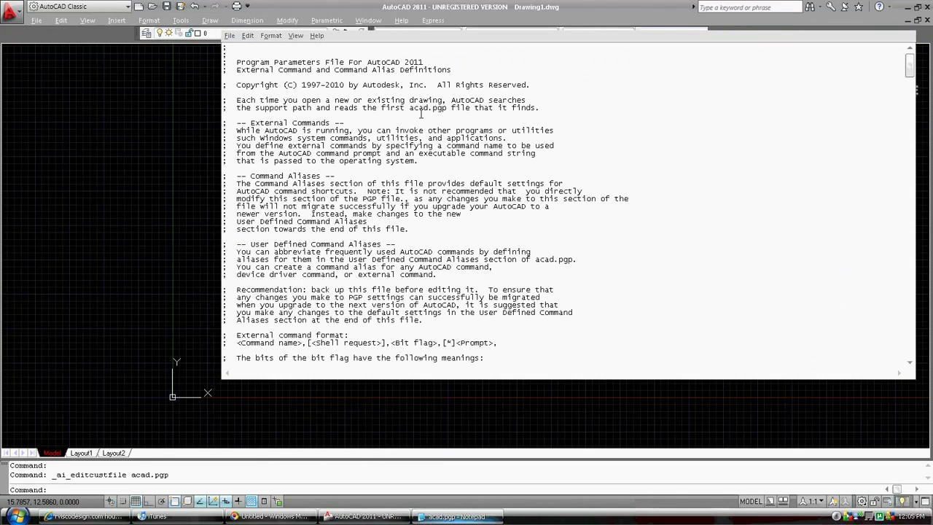
# - Set the alias of the RECTANG command to RC in acad.pgp and save the file while closing it
pyautogui.moveTo(619, 11); pyautogui.dragTo(570, 32)
pyautogui.moveTo(860, 95); pyautogui.dragTo(798, 149)
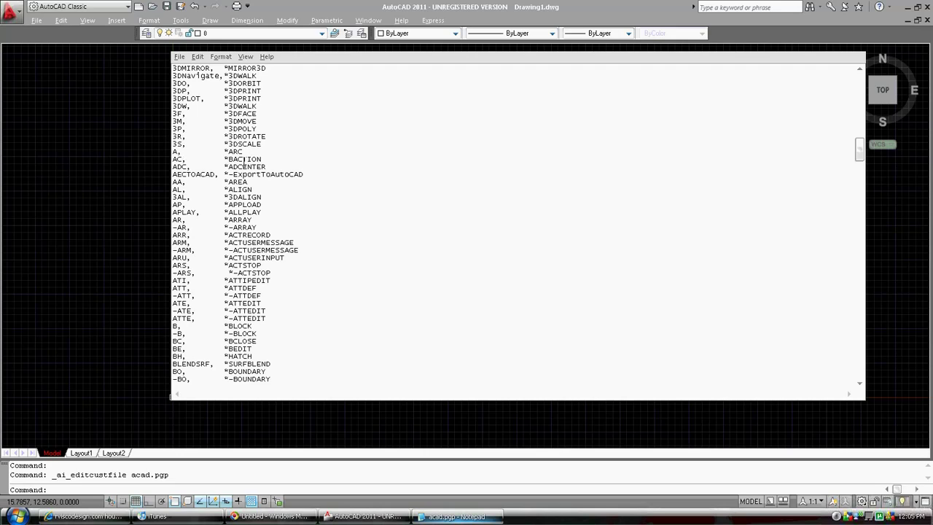
pyautogui.scroll(-12, 329, 183)
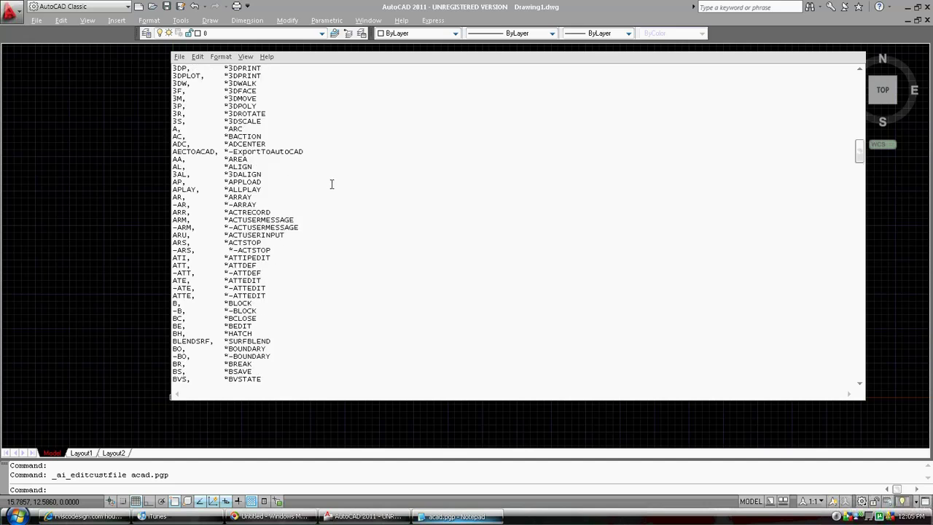
pyautogui.scroll(-5, 355, 176)
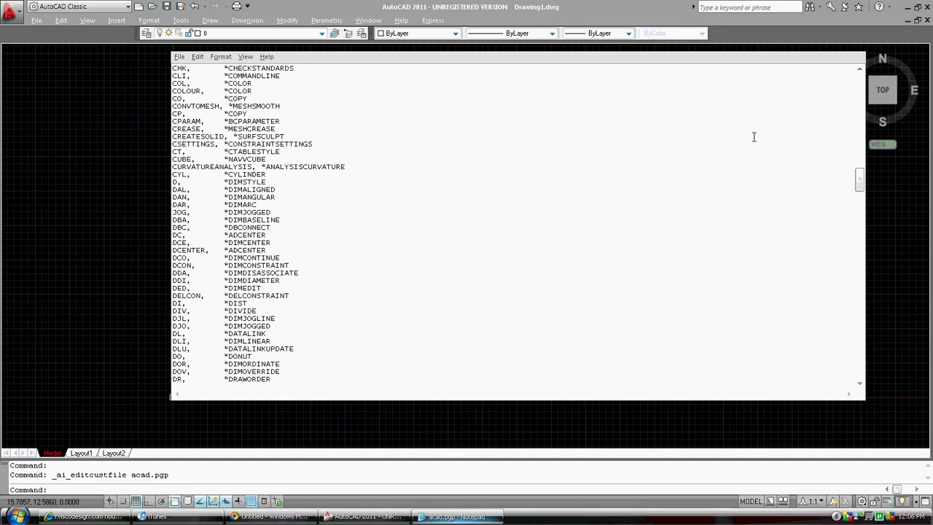
pyautogui.moveTo(859, 179); pyautogui.dragTo(869, 262)
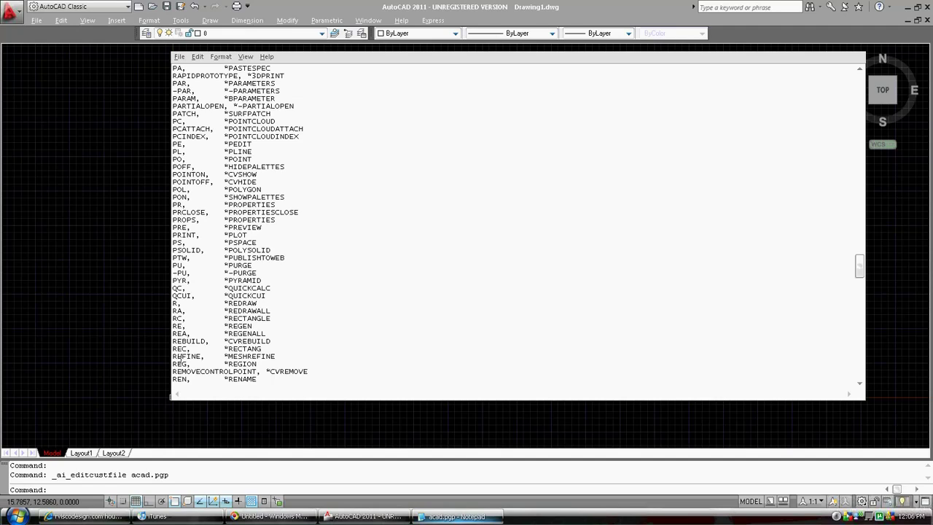
pyautogui.click(183, 349)
pyautogui.press('BackSpace')
pyautogui.click(210, 326)
pyautogui.click(851, 23)
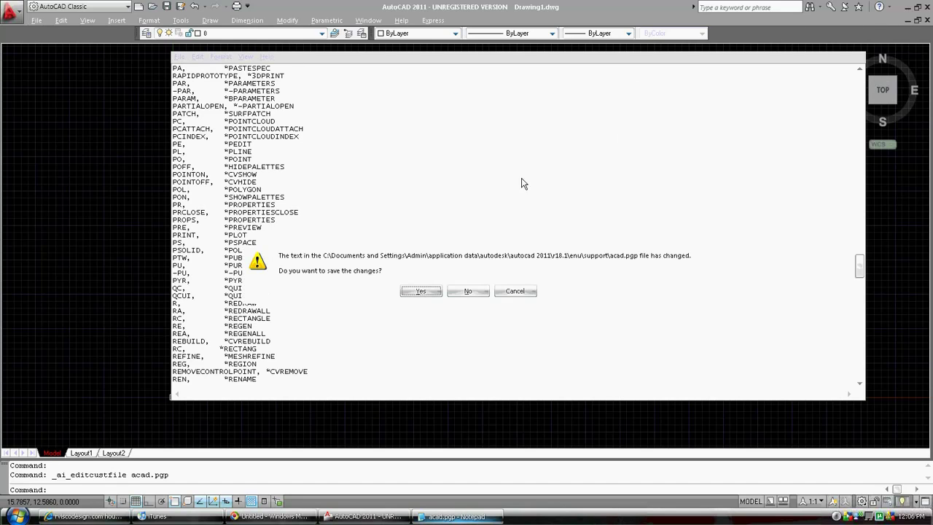
pyautogui.click(421, 291)
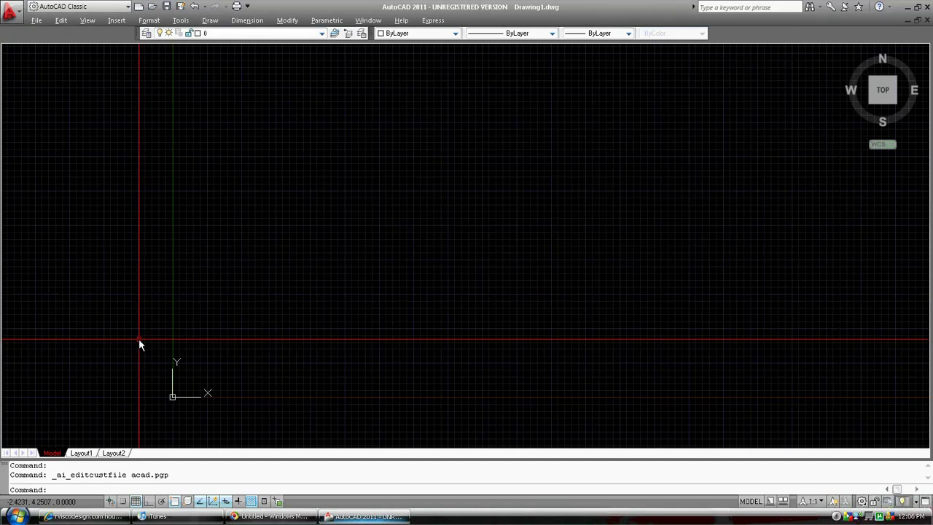
# - Reinitialize the PGP file with the REINIT command to load the edited aliases
pyautogui.write('r')
pyautogui.write('einit')
pyautogui.press('Return')
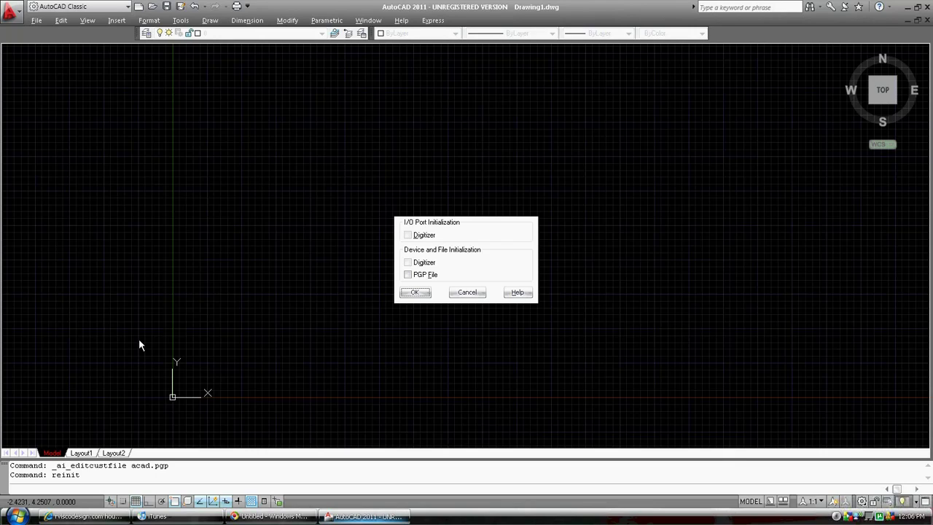
pyautogui.click(408, 275)
pyautogui.click(422, 293)
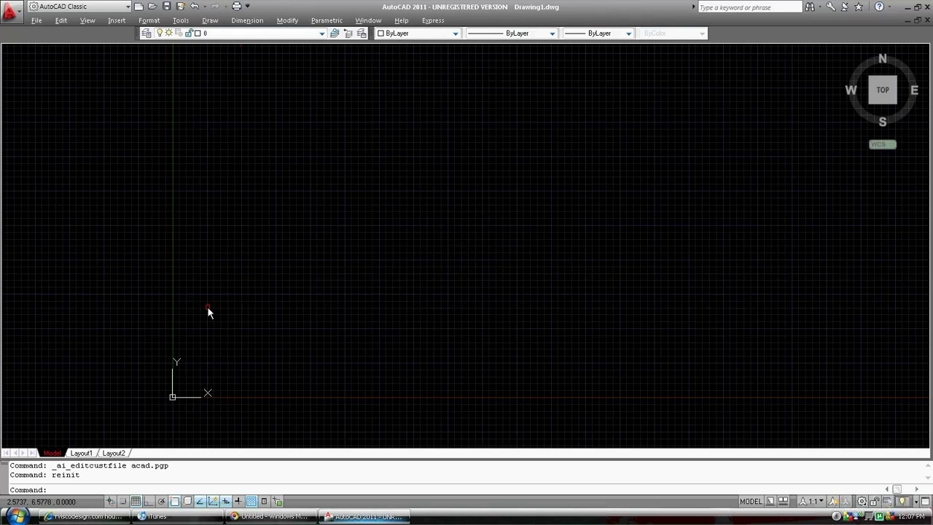
# - Draw a 5 by 5 rectangle with its first corner at the origin 0,0, using the RC alias
pyautogui.write('rc')
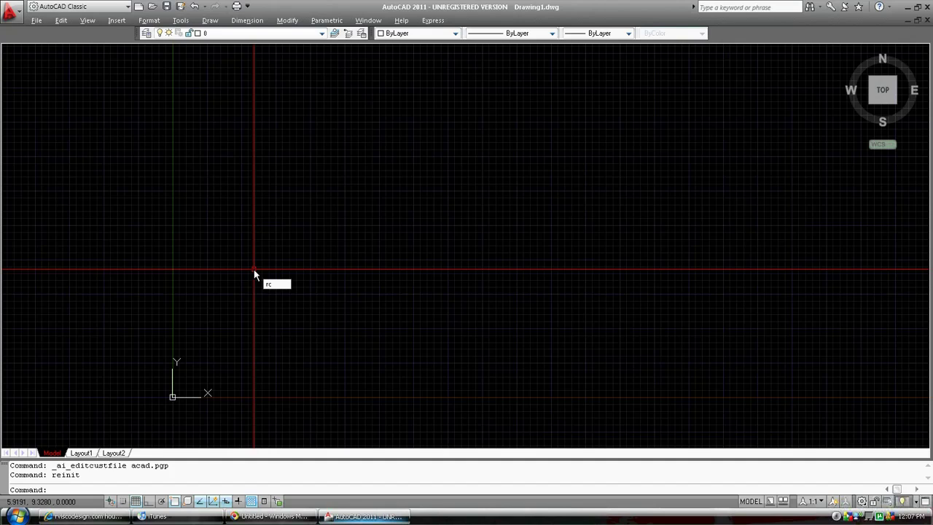
pyautogui.press('Return')
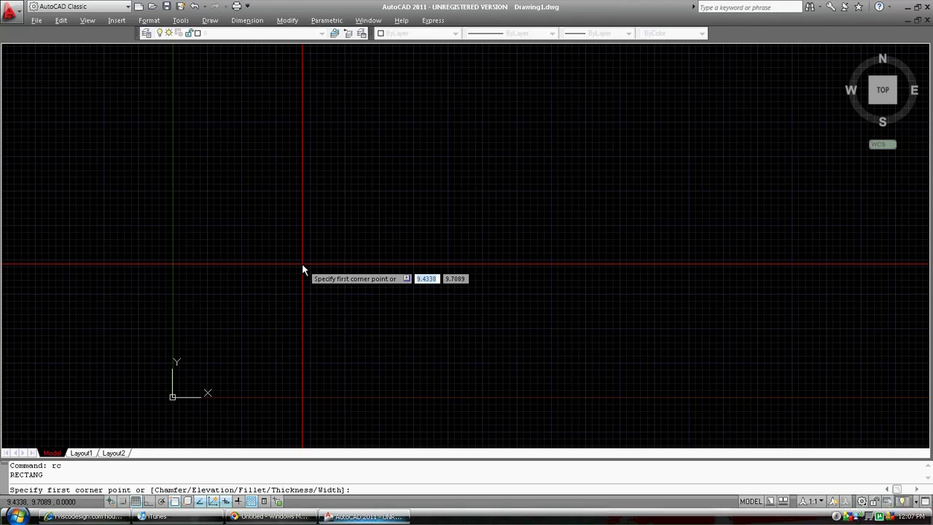
pyautogui.write('0')
pyautogui.press('Tab')
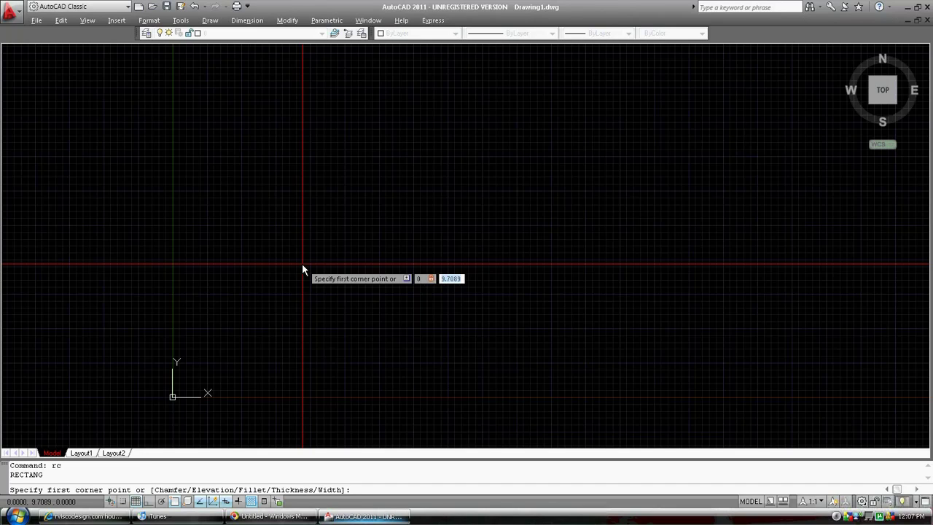
pyautogui.write('0')
pyautogui.press('Return')
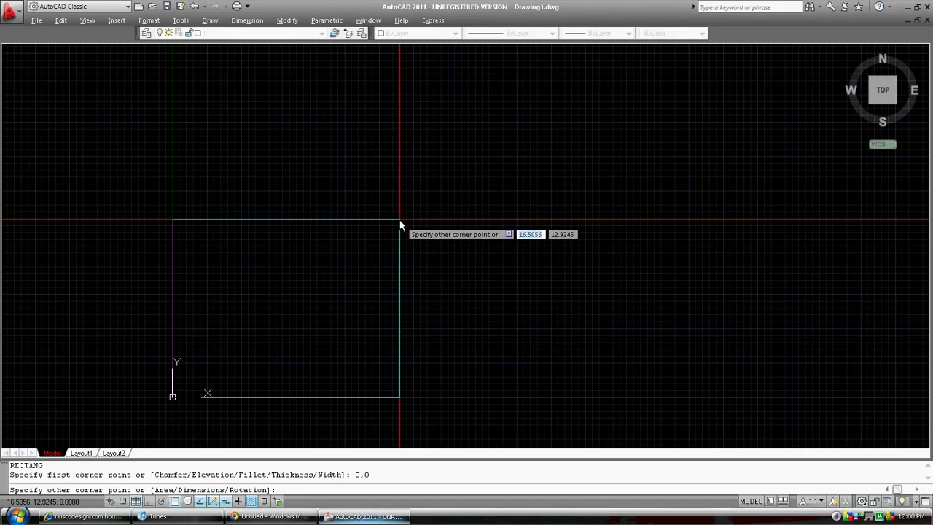
pyautogui.write('5')
pyautogui.press('Tab')
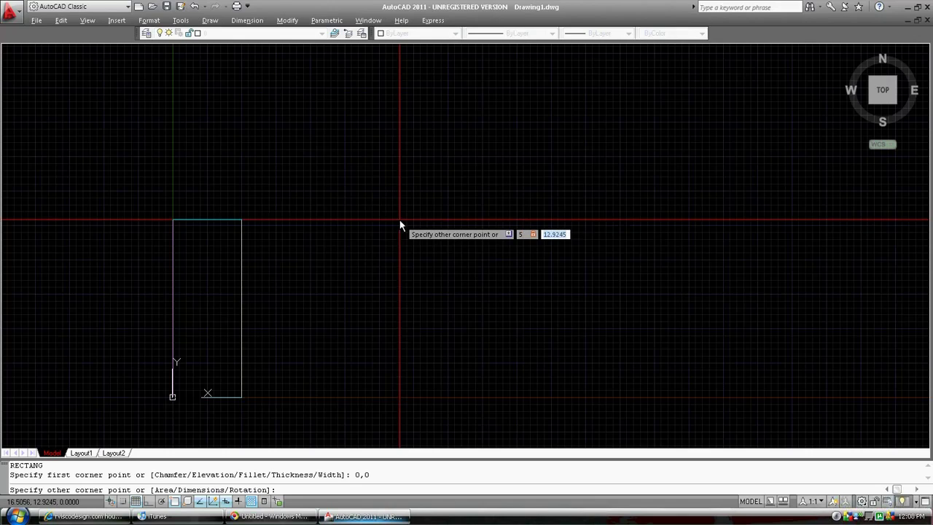
pyautogui.write('5')
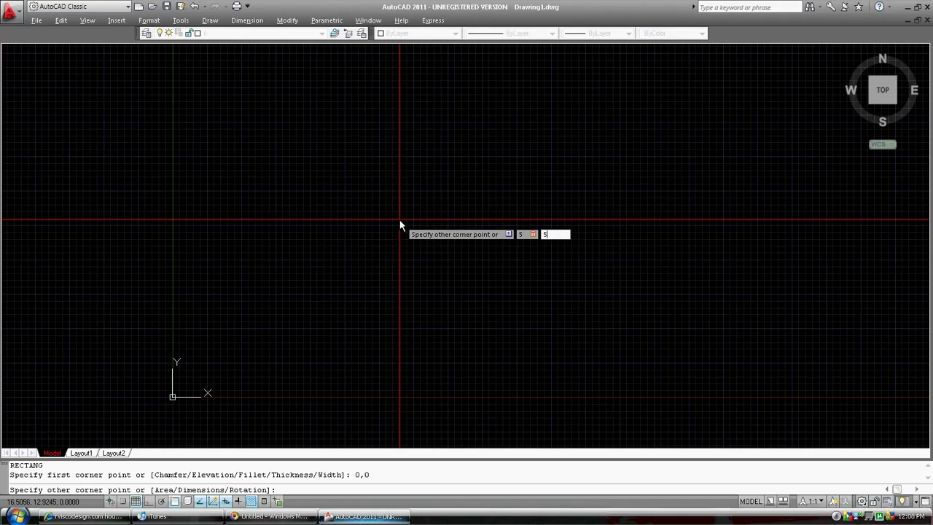
pyautogui.press('Return')
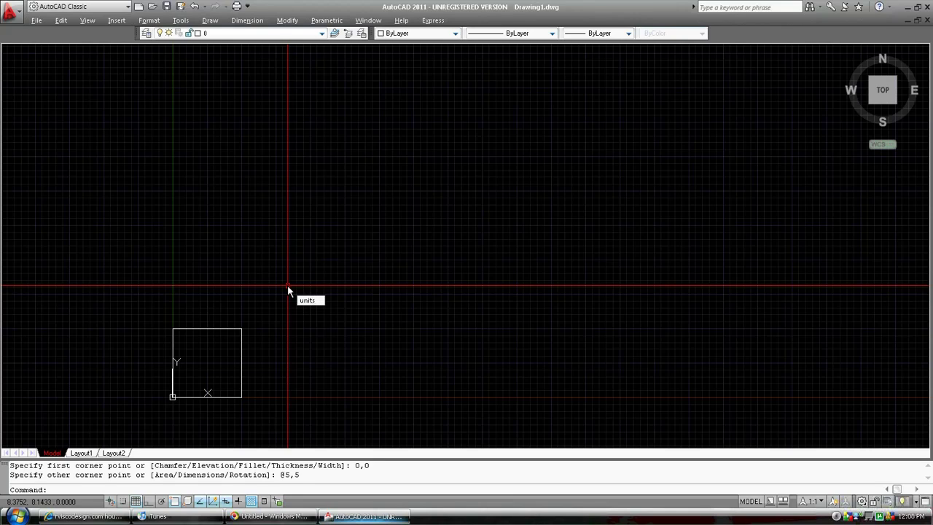
# - Set the drawing's length units to Architectural with the UNITS command, using a precision of 0'-0 1/16"
pyautogui.press('Return')
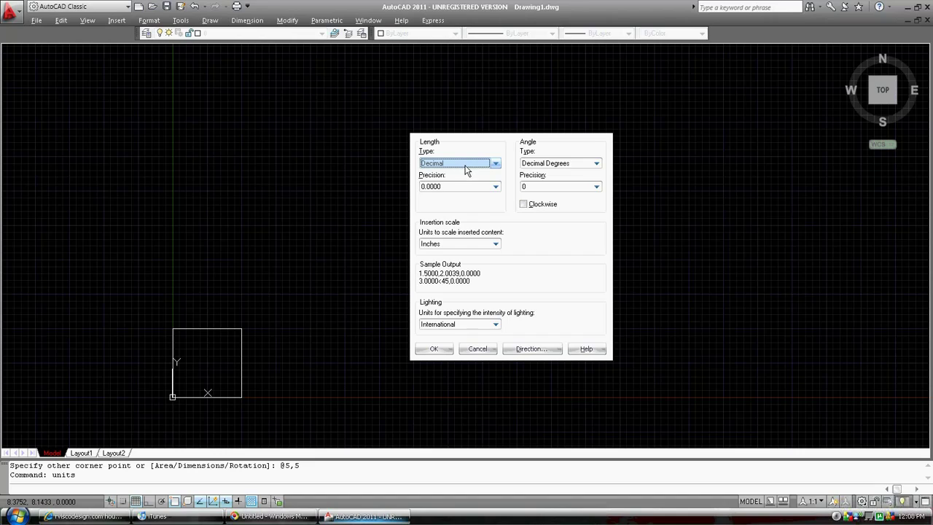
pyautogui.click(496, 163)
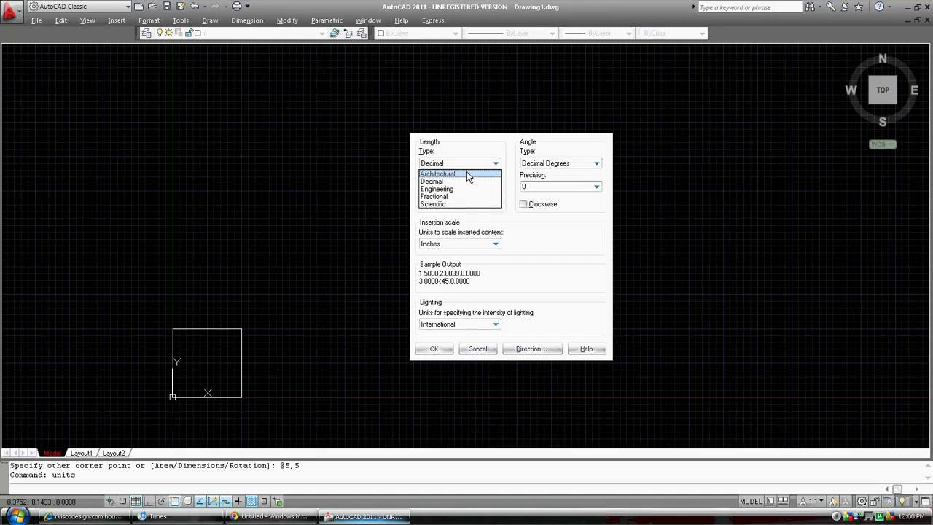
pyautogui.click(454, 173)
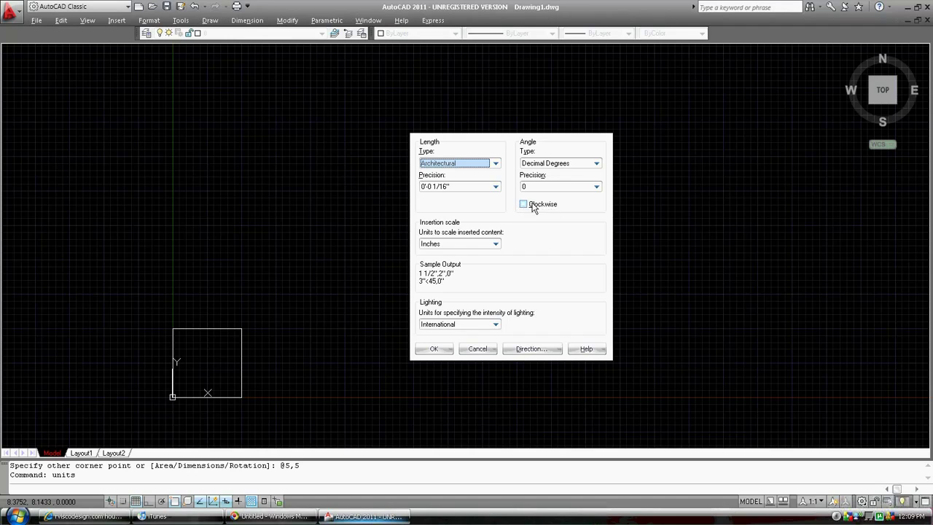
pyautogui.click(437, 348)
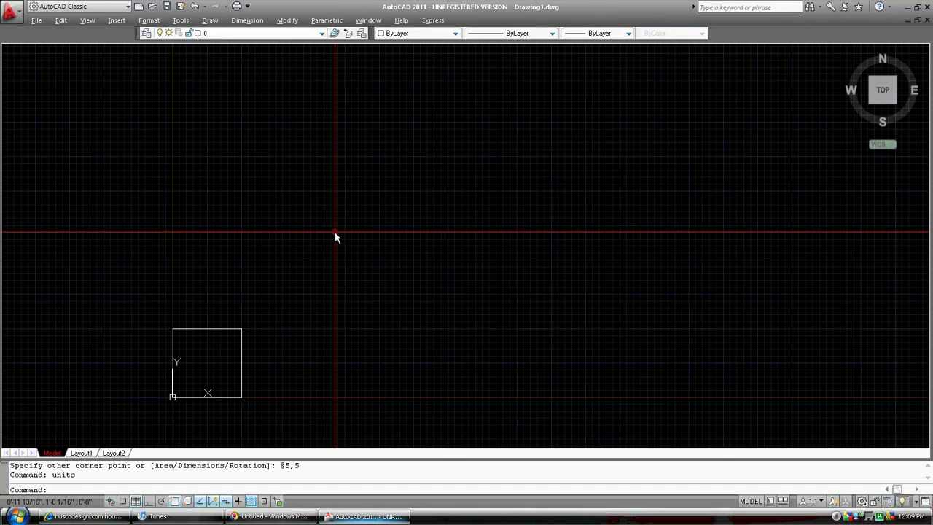
# - Set the model space limits from the default lower left corner 0'-0",0'-0" to the upper right corner 100',100'
pyautogui.write('limits')
pyautogui.press('Return')
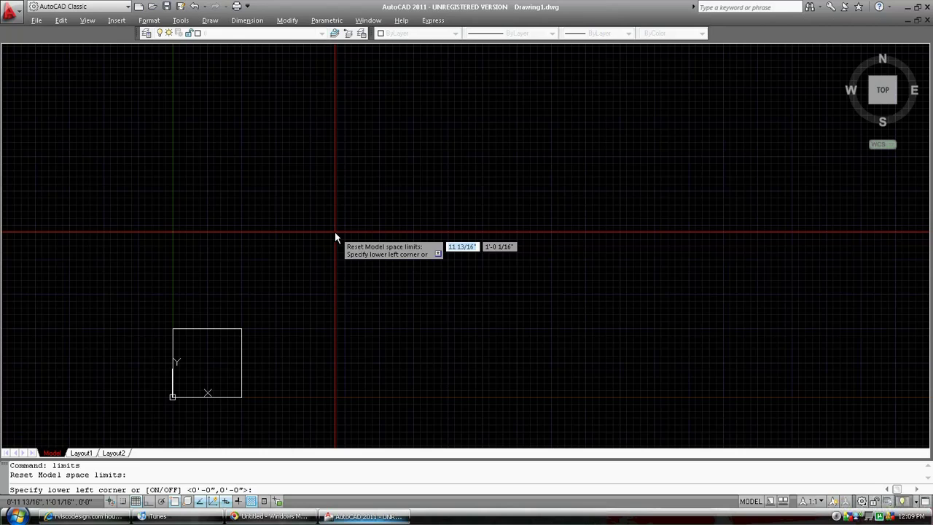
pyautogui.press('Return')
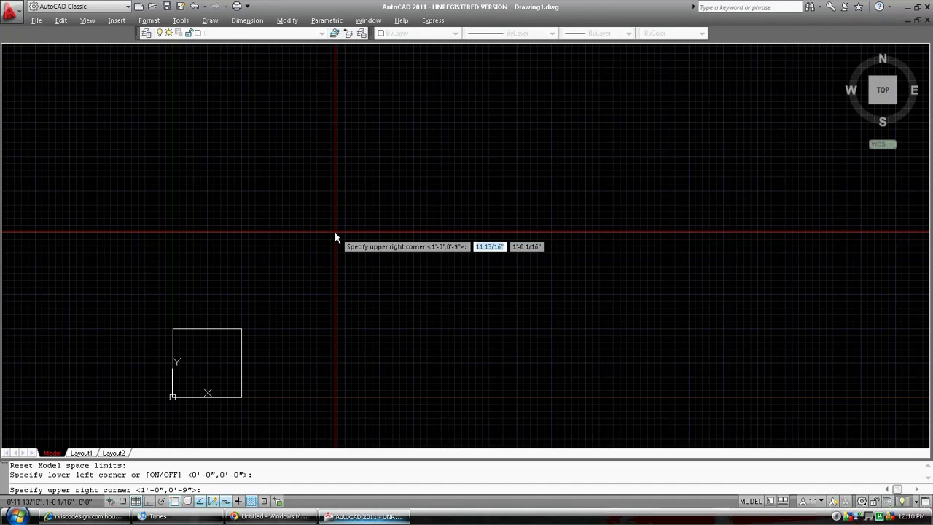
pyautogui.write('100')
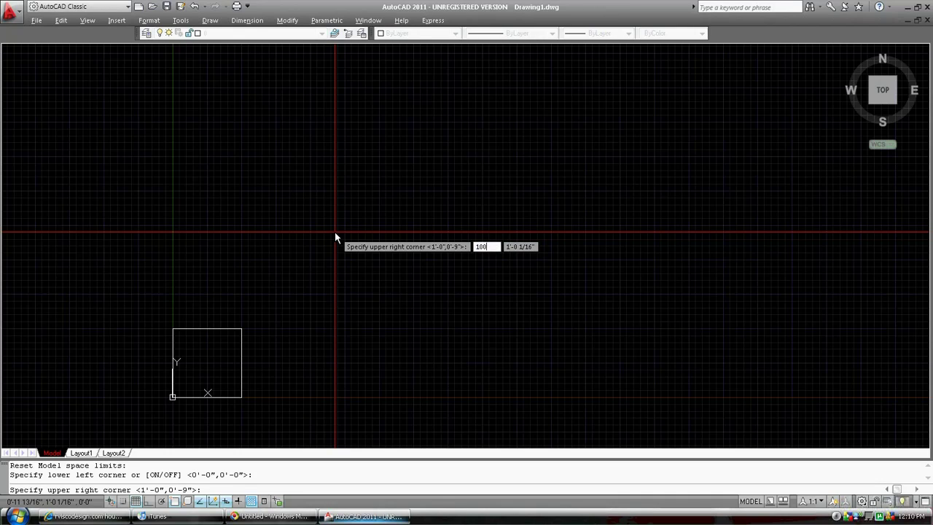
pyautogui.write("'")
pyautogui.press('Tab')
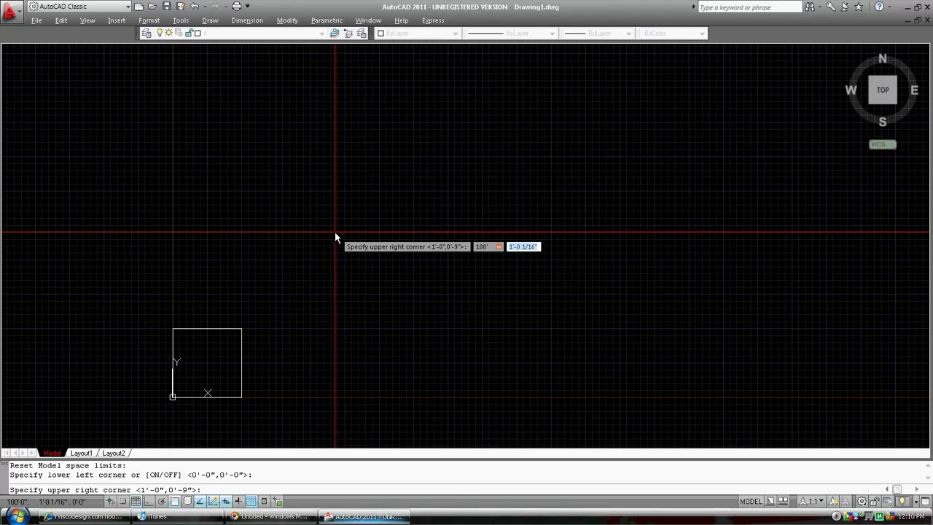
pyautogui.write('100')
pyautogui.press('Return')
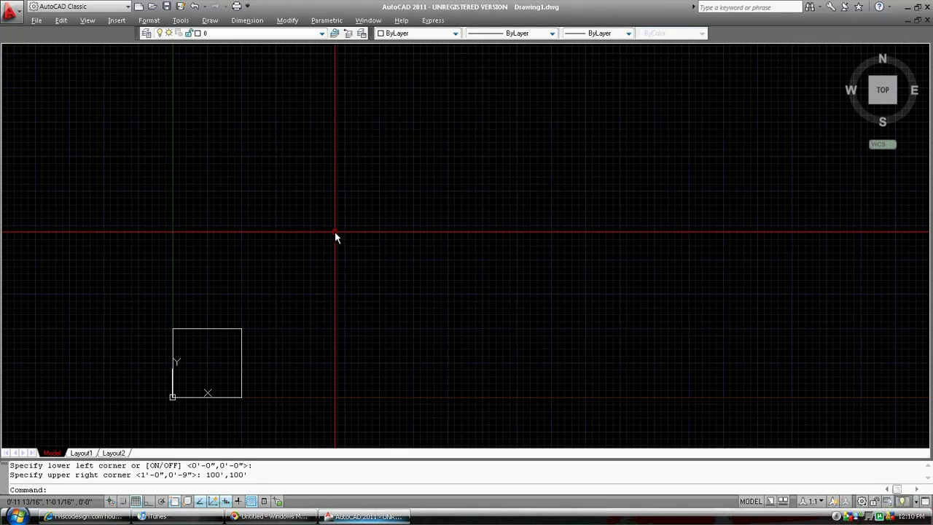
# - View the whole drawing area with Zoom All, followed by Zoom Extents to fit the rectangle
pyautogui.write('z')
pyautogui.press('Return')
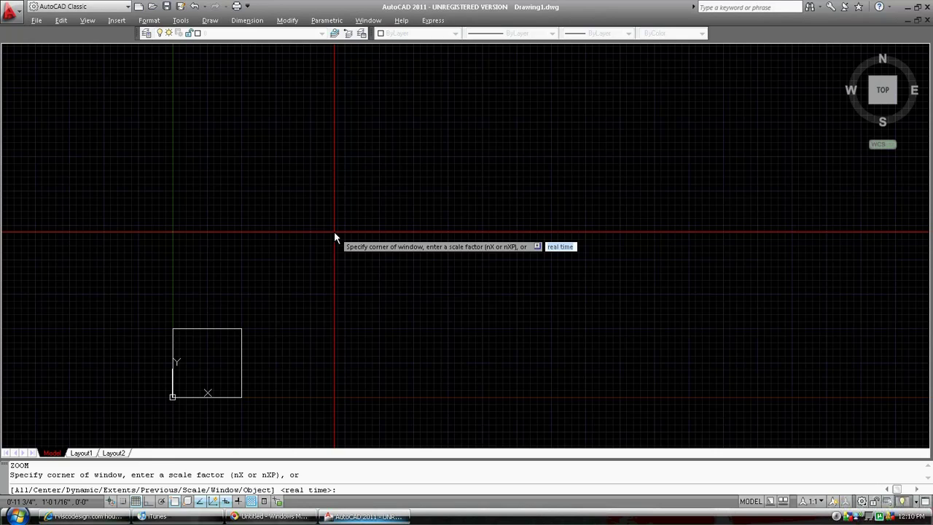
pyautogui.write('a')
pyautogui.press('Return')
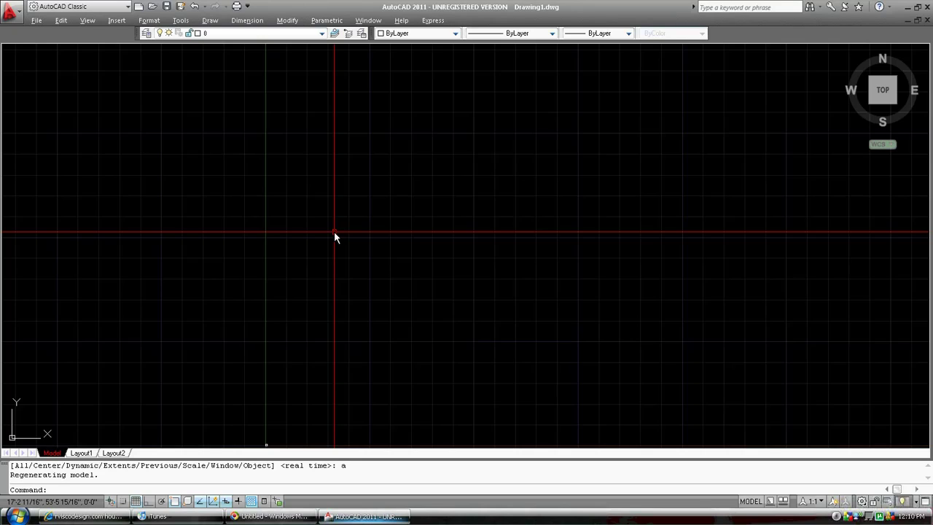
pyautogui.write('z')
pyautogui.press('Return')
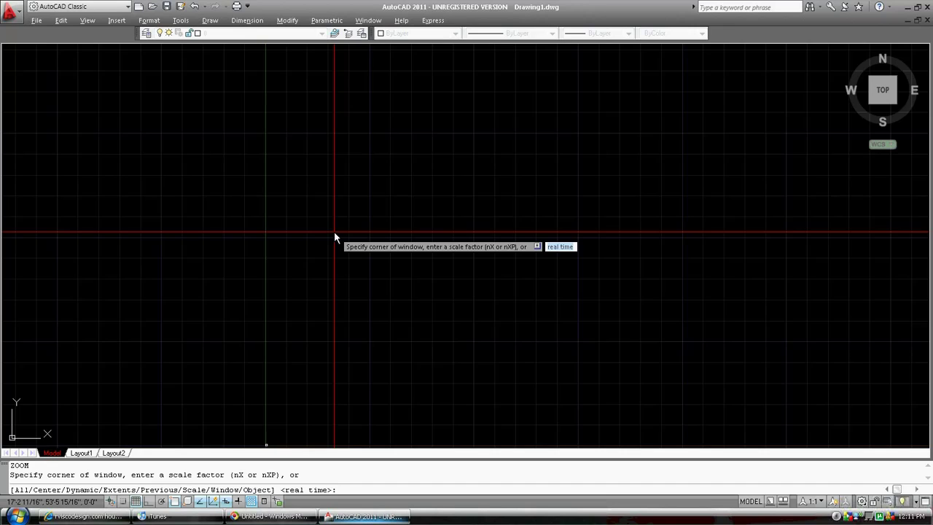
pyautogui.write('e')
pyautogui.press('Return')
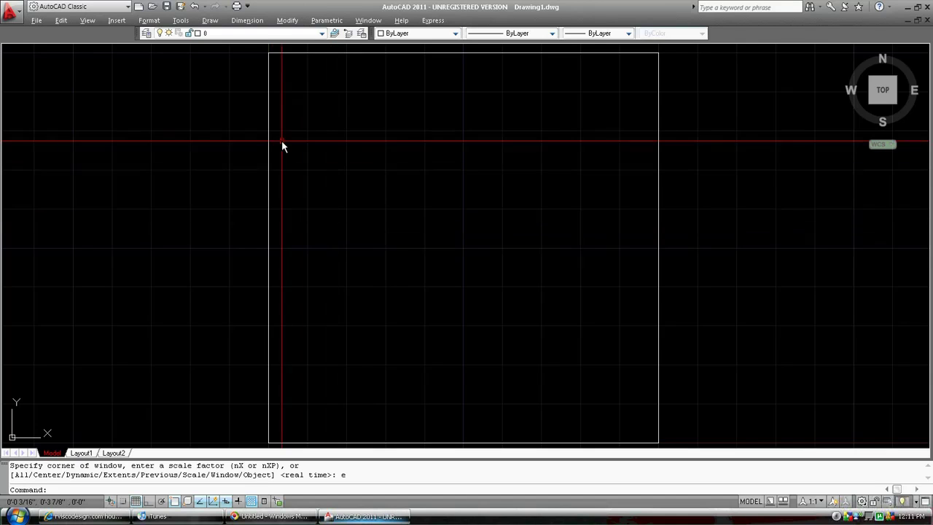
# - Zoom out from the rectangle and shift it around the view, including with the PAN command
pyautogui.scroll(-4, 324, 143)
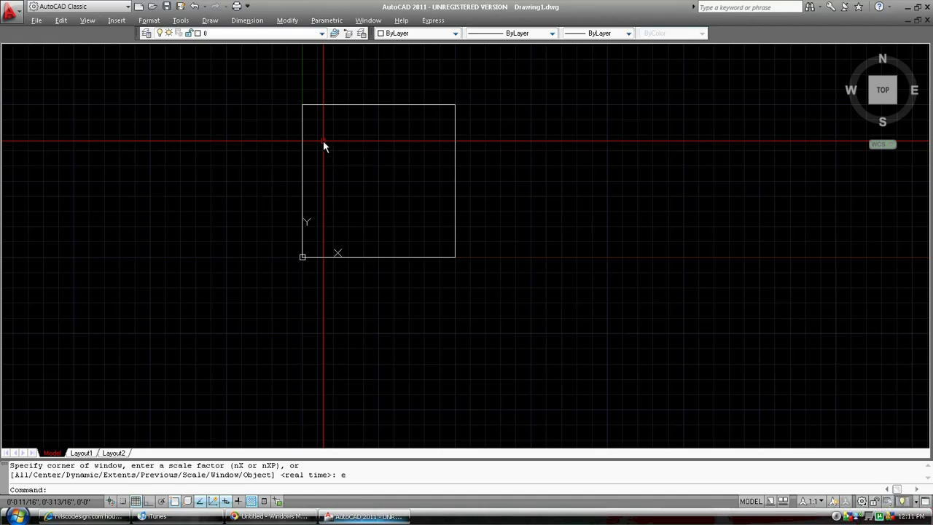
pyautogui.scroll(-2, 323, 141)
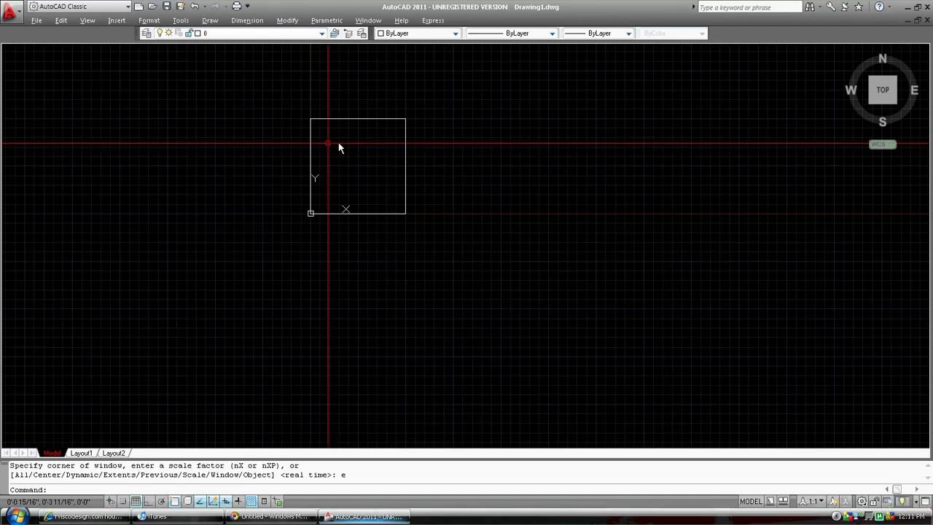
pyautogui.moveTo(346, 142)
pyautogui.mouseDown(button='middle')
pyautogui.moveTo(312, 167)
pyautogui.moveTo(224, 202)
pyautogui.mouseUp(button='middle')
pyautogui.scroll(2, 346, 141)
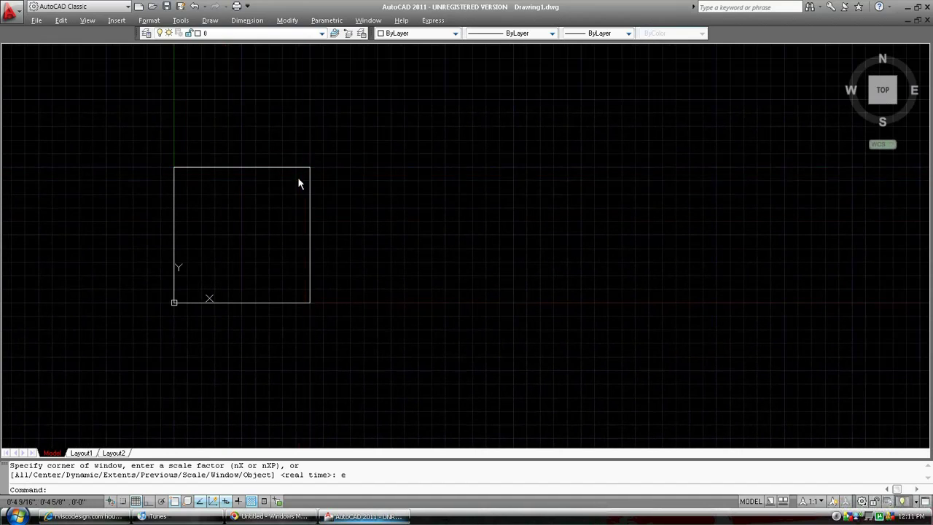
pyautogui.moveTo(298, 178); pyautogui.dragTo(397, 157, button='middle')
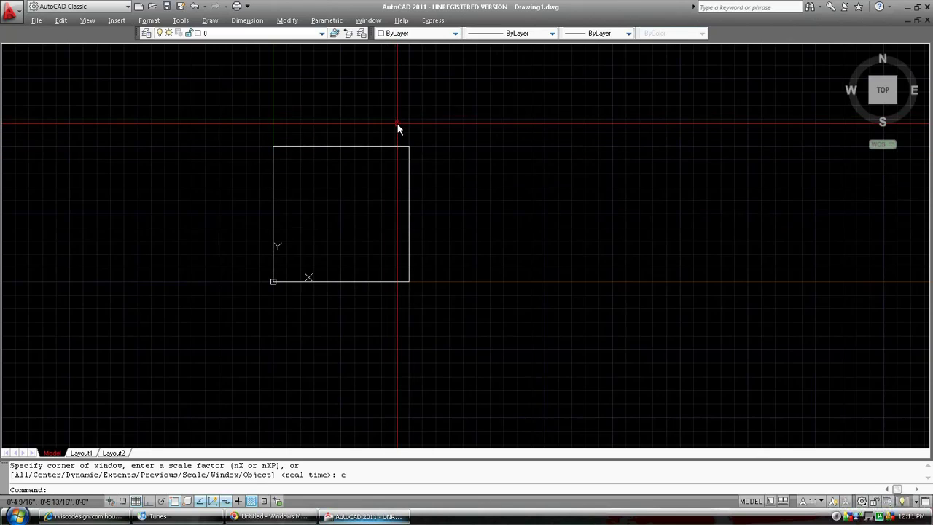
pyautogui.write('p')
pyautogui.press('Return')
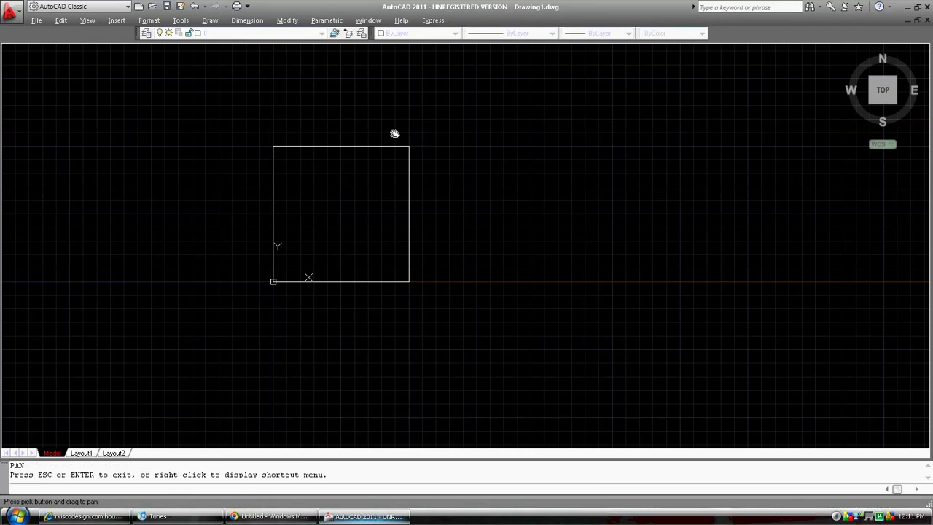
pyautogui.moveTo(389, 138)
pyautogui.mouseDown()
pyautogui.moveTo(349, 165)
pyautogui.moveTo(440, 161)
pyautogui.moveTo(415, 144)
pyautogui.moveTo(379, 156)
pyautogui.moveTo(327, 150)
pyautogui.moveTo(389, 187)
pyautogui.moveTo(482, 167)
pyautogui.mouseUp()
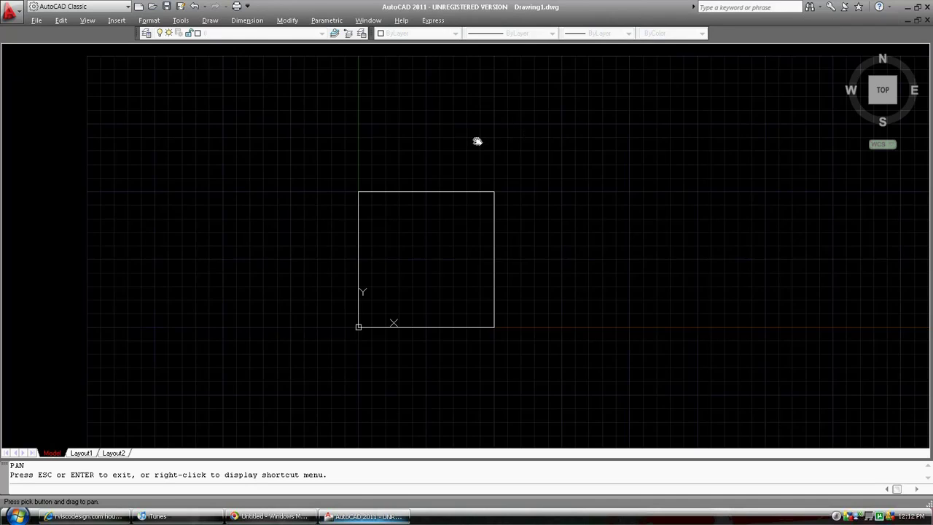
pyautogui.press('Escape')
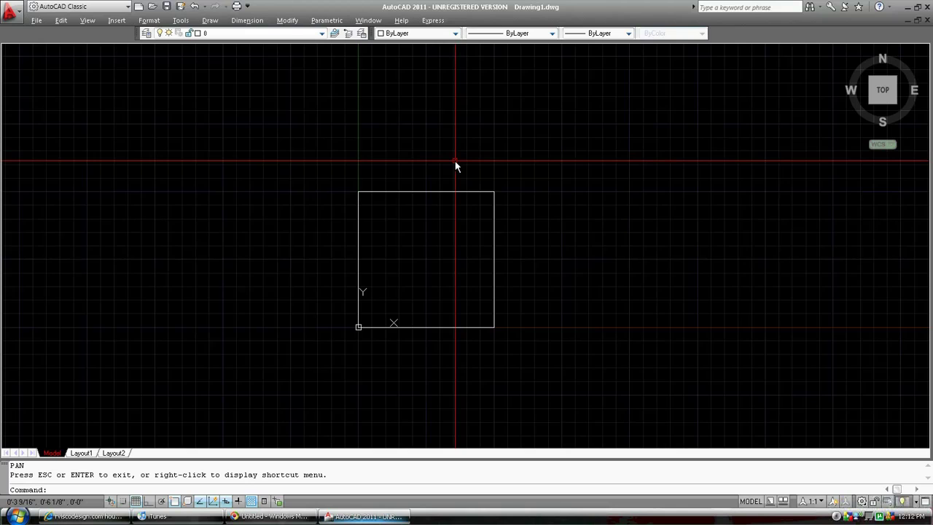
# - Turn off the drawing grid with the GRID command
pyautogui.scroll(-5, 456, 166)
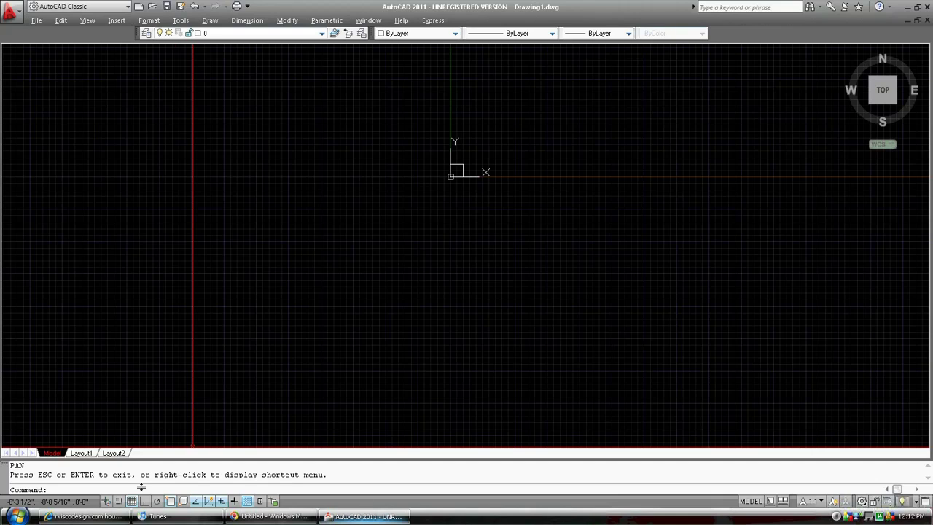
pyautogui.write('grid')
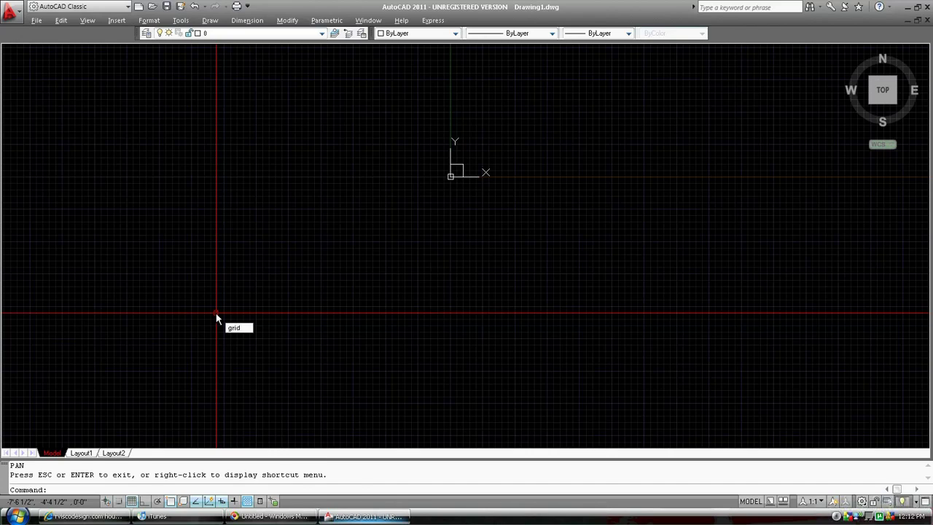
pyautogui.press('Return')
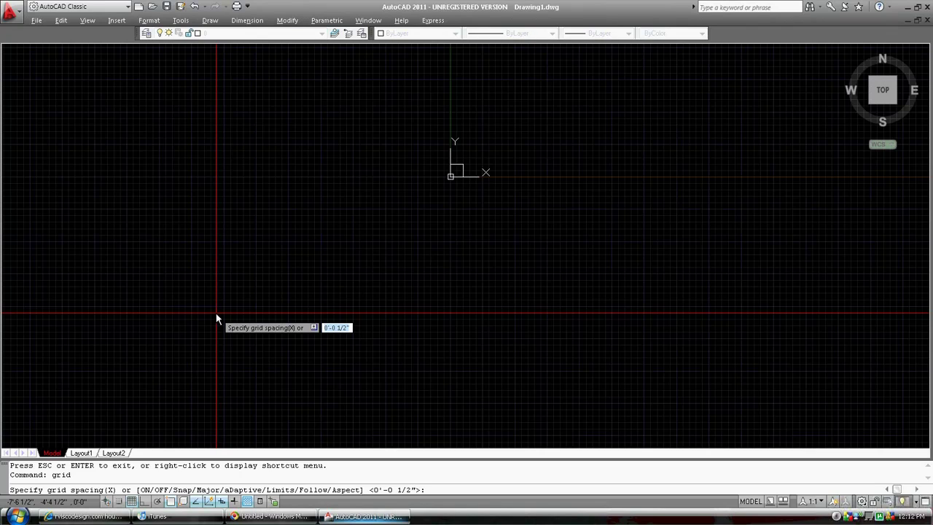
pyautogui.write('off')
pyautogui.press('Return')
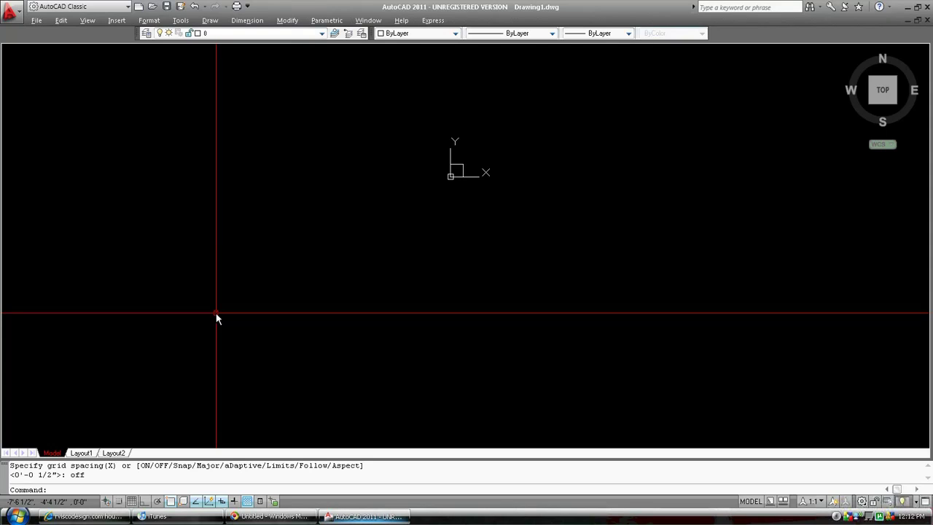
# - Zoom in on the small rectangle at the origin by defining a zoom window around it
pyautogui.scroll(-5, 218, 312)
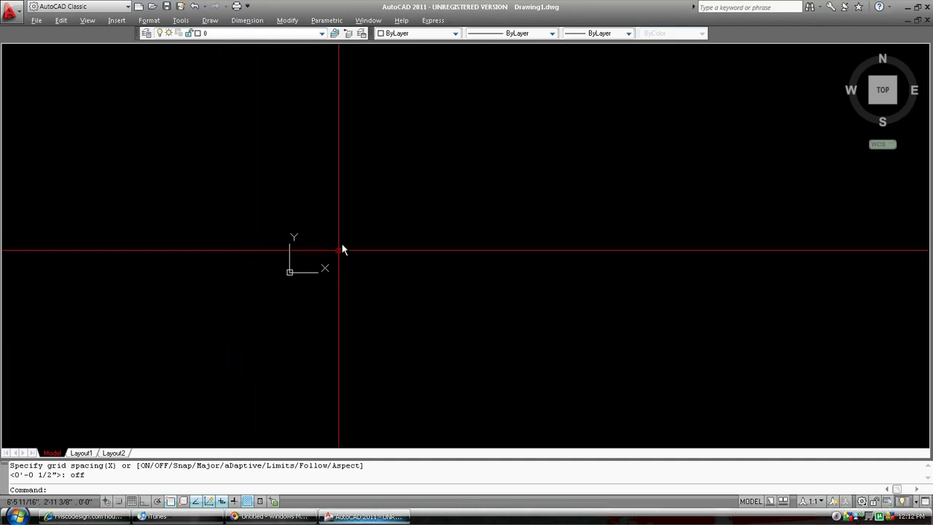
pyautogui.write('s')
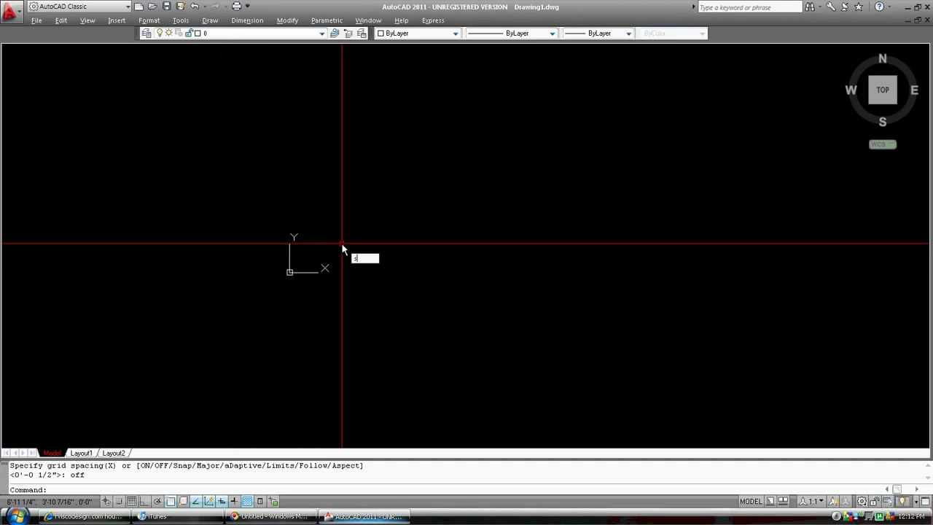
pyautogui.press('BackSpace')
pyautogui.write('z')
pyautogui.press('Return')
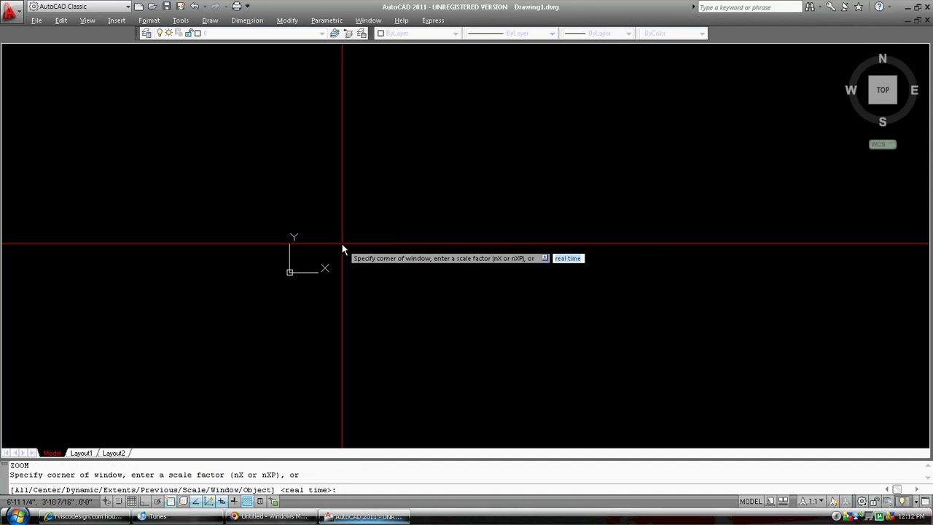
pyautogui.click(277, 280)
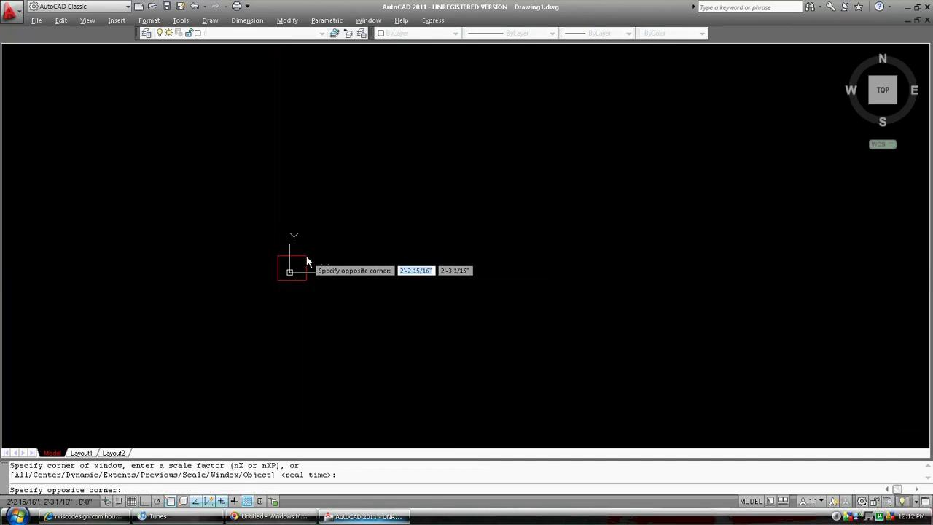
pyautogui.click(306, 256)
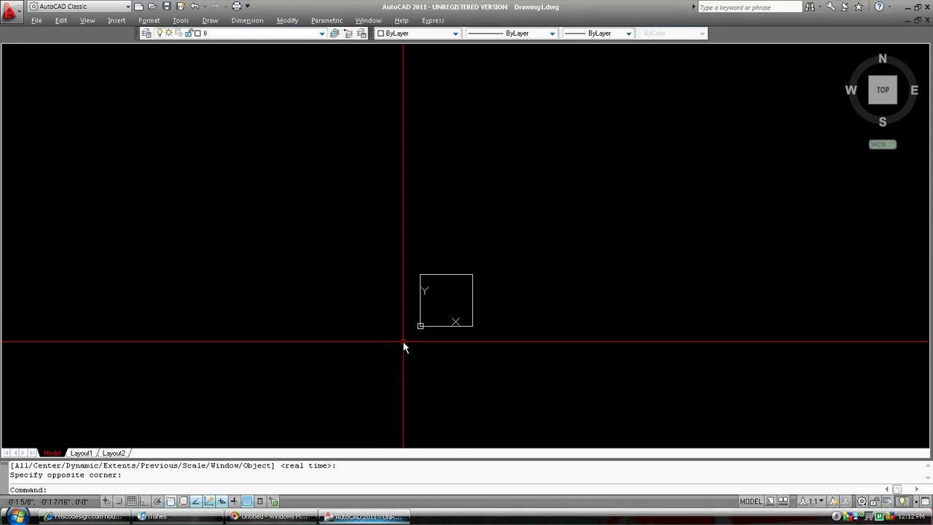
# - Turn off the coordinate system icon with the UCSICON command
pyautogui.write('ucsicon')
pyautogui.press('Return')
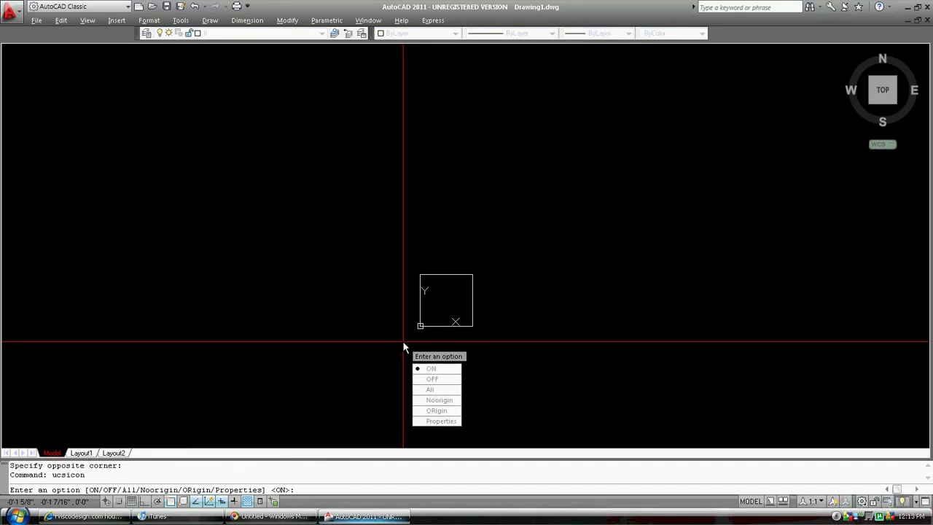
pyautogui.write('off')
pyautogui.press('Return')
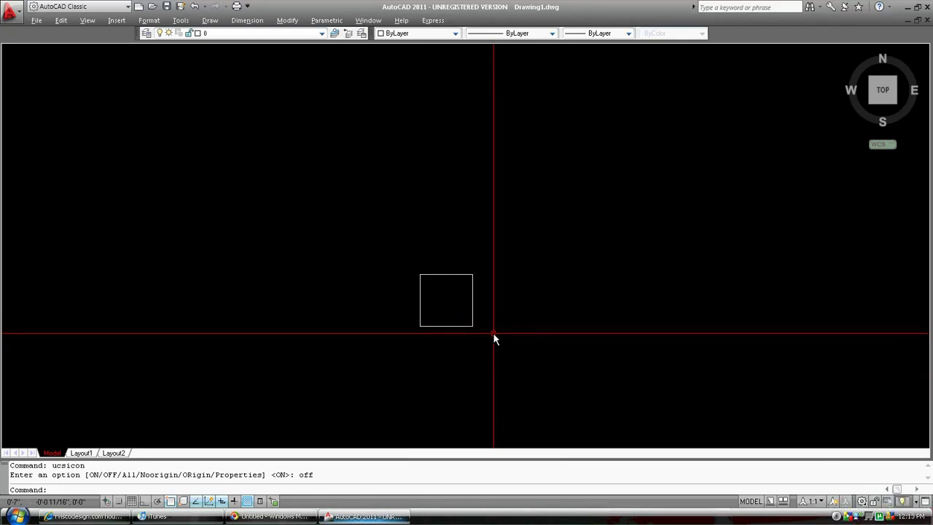
# - Stretch the rectangle's right side horizontally outward by 20', with its upper right corner as base point and Ortho on
pyautogui.write('s')
pyautogui.press('Return')
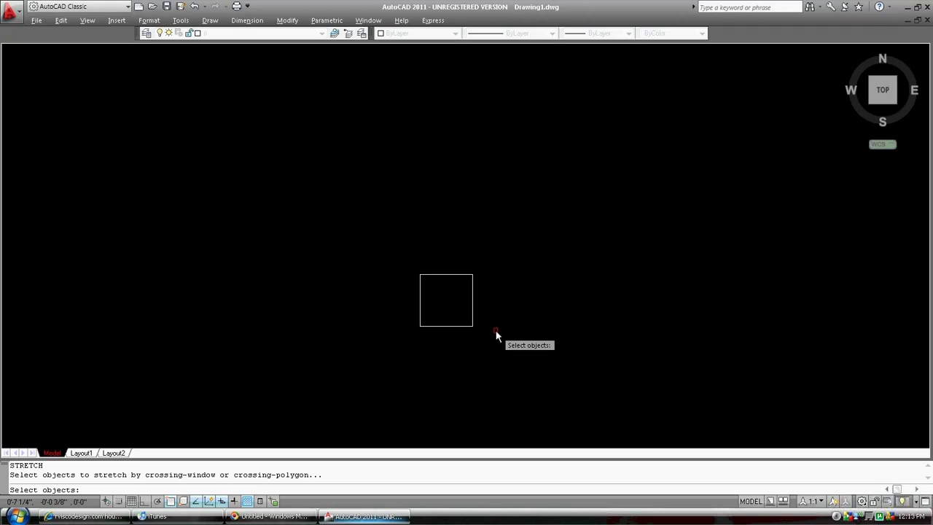
pyautogui.click(498, 330)
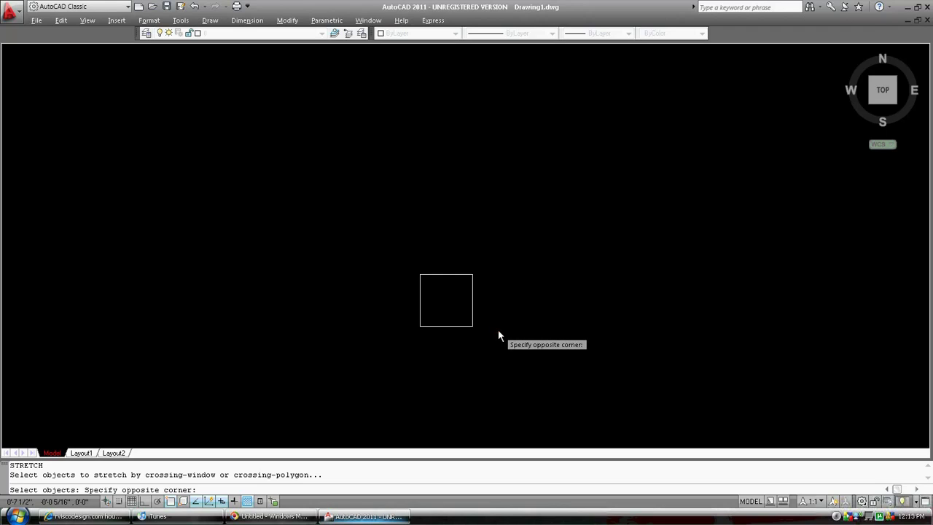
pyautogui.click(467, 272)
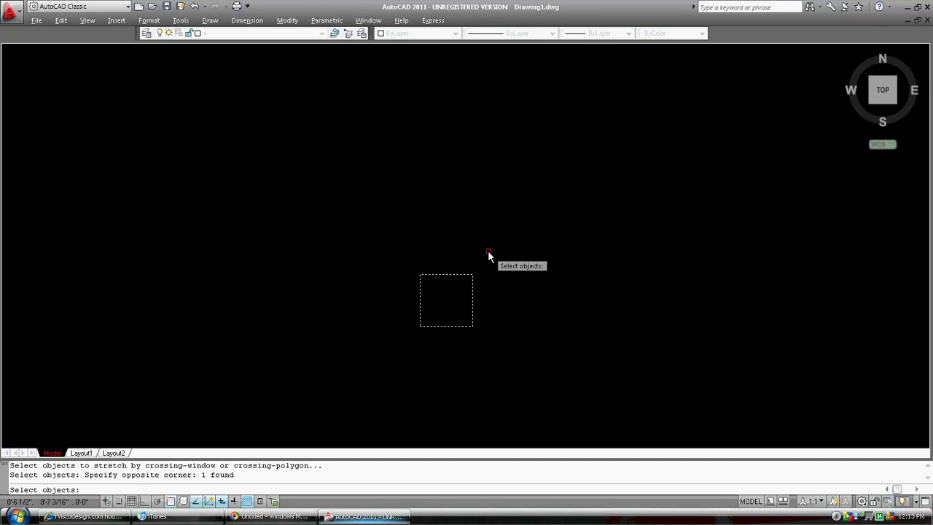
pyautogui.press('Return')
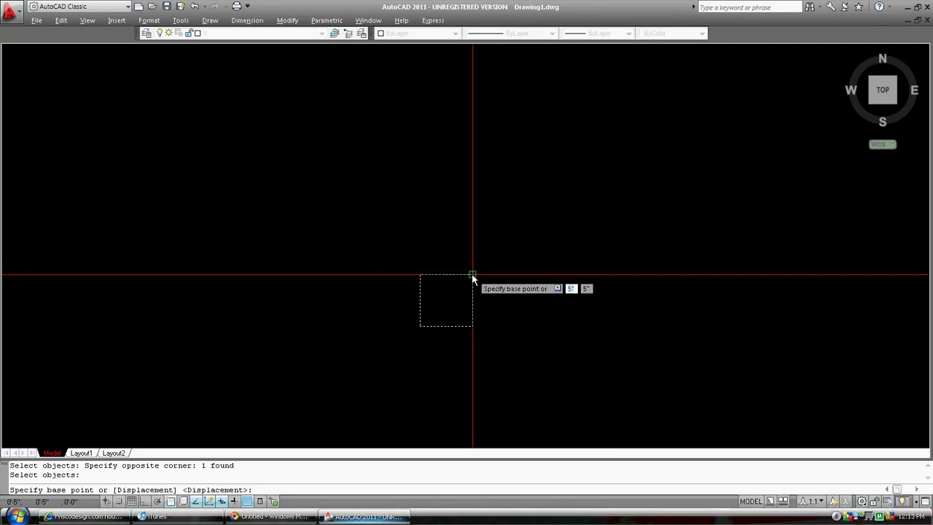
pyautogui.click(472, 275)
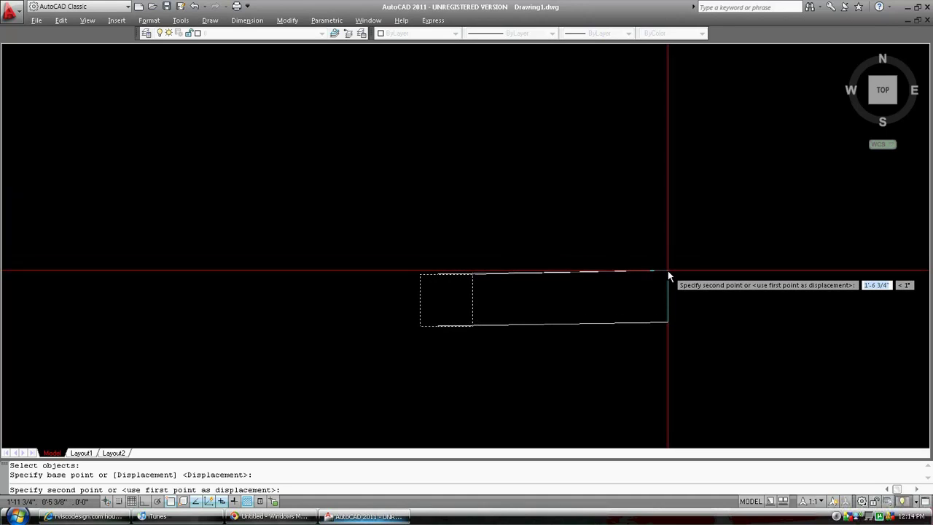
pyautogui.press('F8')
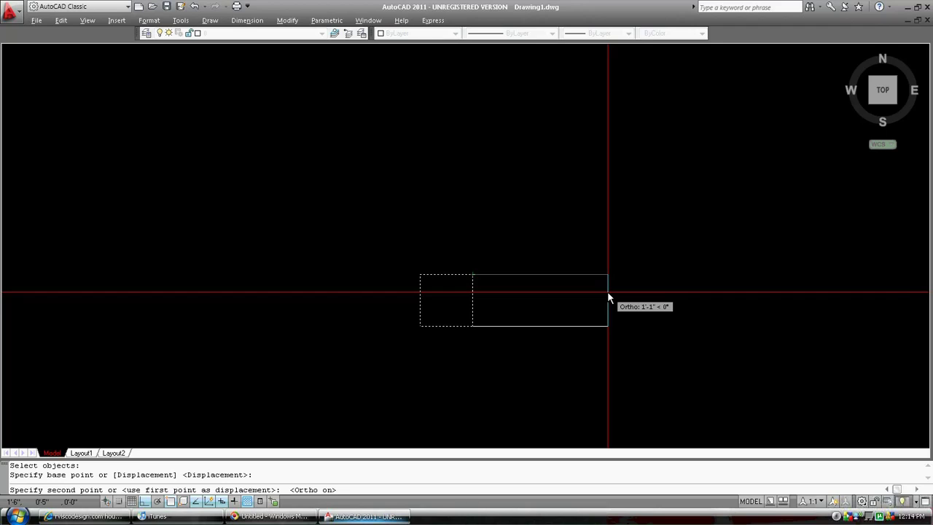
pyautogui.write('20')
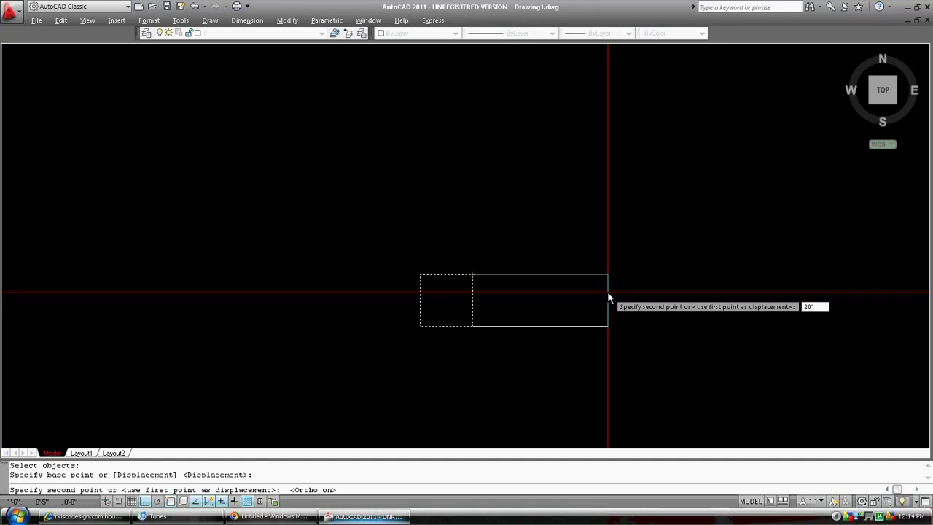
pyautogui.press('Return')
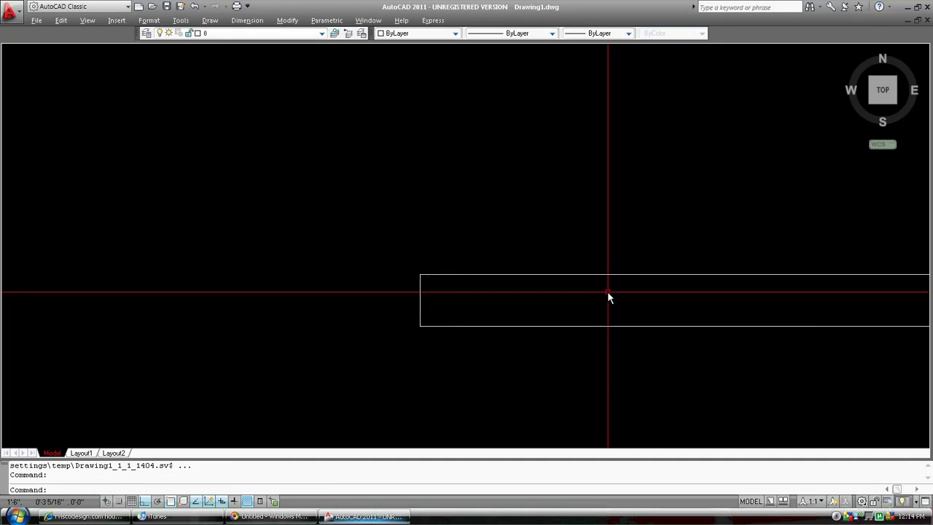